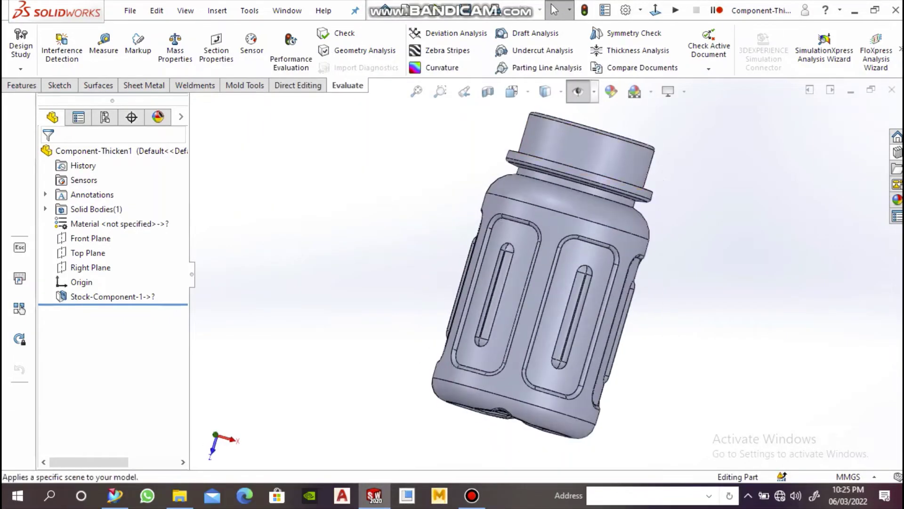
# Apply a yellow colour appearance to the whole bottle body
pyautogui.click(611, 92)
pyautogui.click(97, 419)
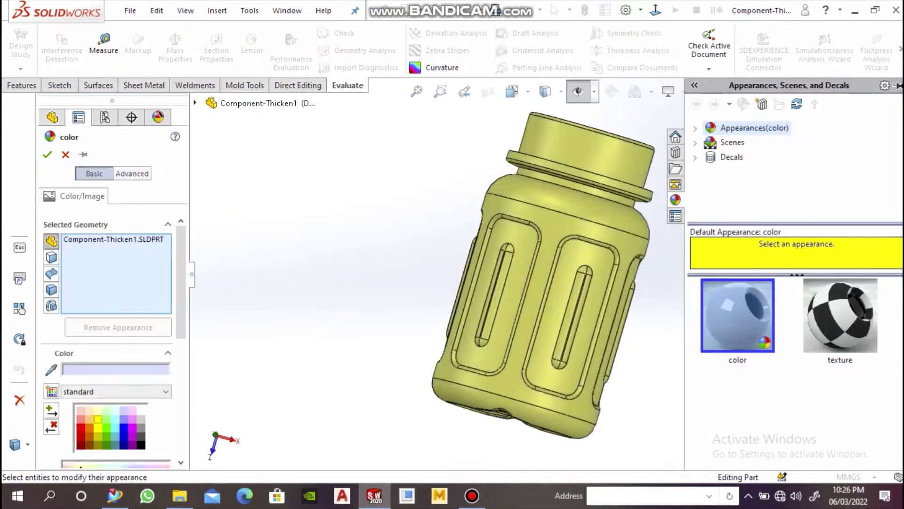
pyautogui.click(47, 155)
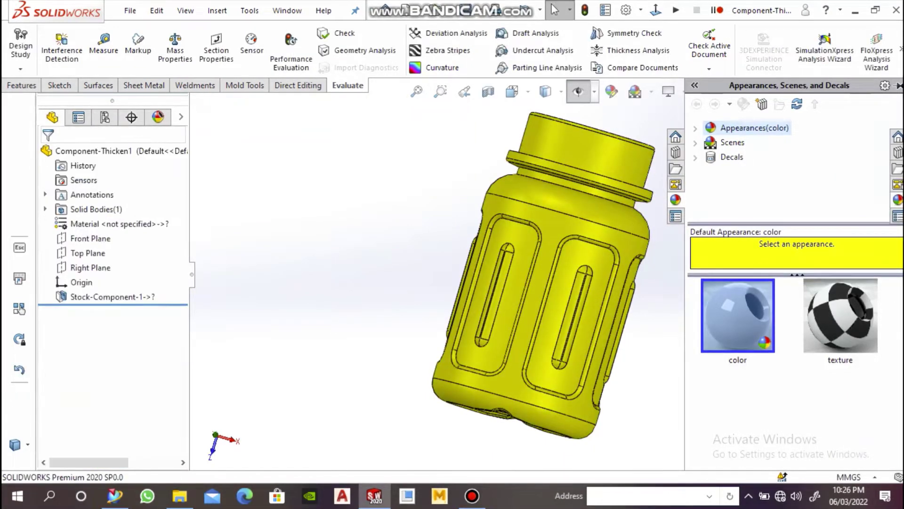
pyautogui.scroll(3, 547, 273)
pyautogui.click(245, 85)
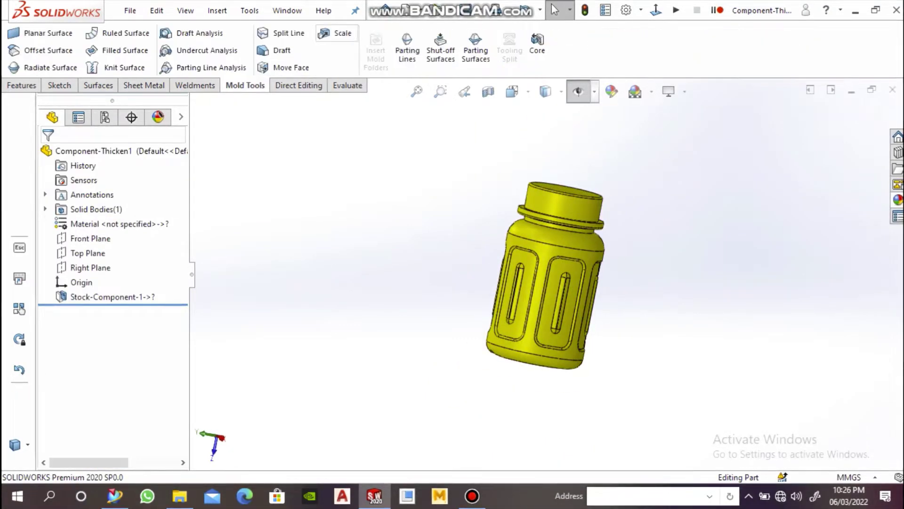
# Scale the bottle uniformly by 1.025 about the origin, checking the factor in Calculator
pyautogui.click(336, 33)
pyautogui.click(120, 208)
pyautogui.click(80, 224)
pyautogui.click(71, 241)
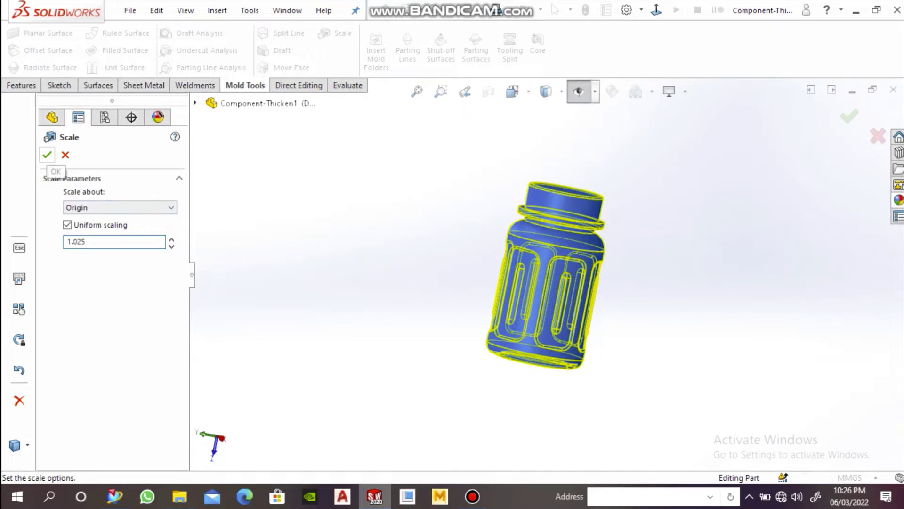
pyautogui.click(49, 496)
pyautogui.click(89, 280)
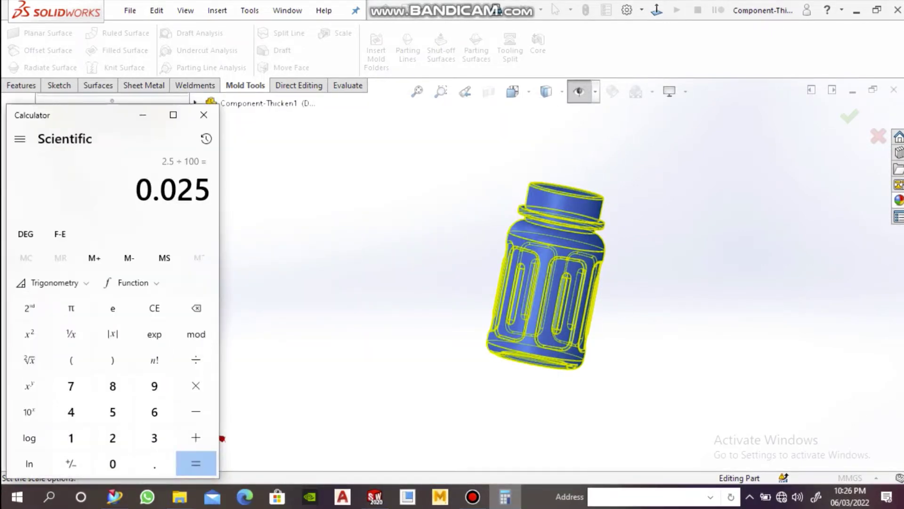
pyautogui.hotkey('alt', 'F4')
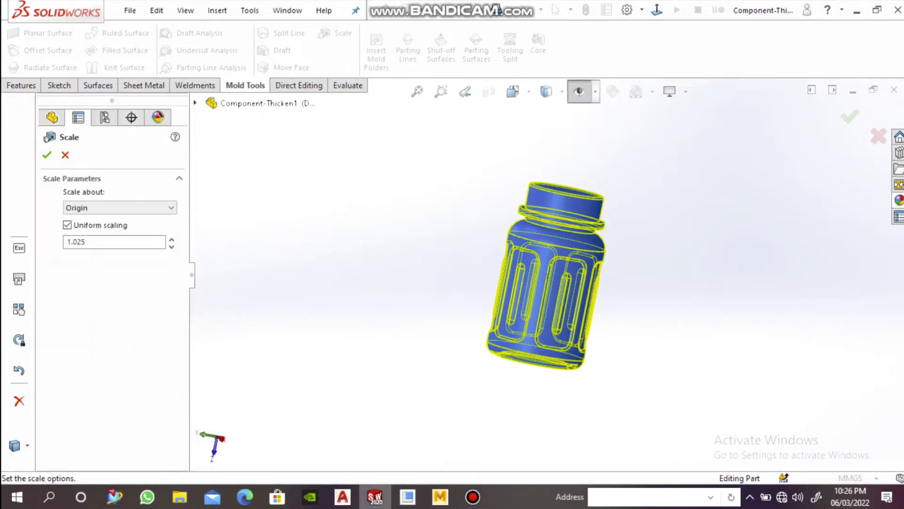
pyautogui.press('Return')
pyautogui.hotkey('ctrl', '1')
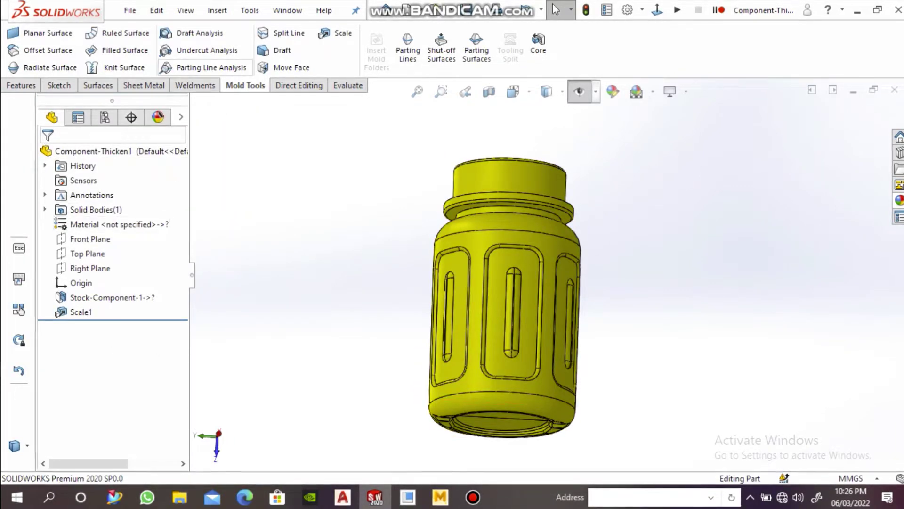
# Copy the bottle body in place with Move/Copy Bodies and no translation
pyautogui.click(300, 85)
pyautogui.click(52, 49)
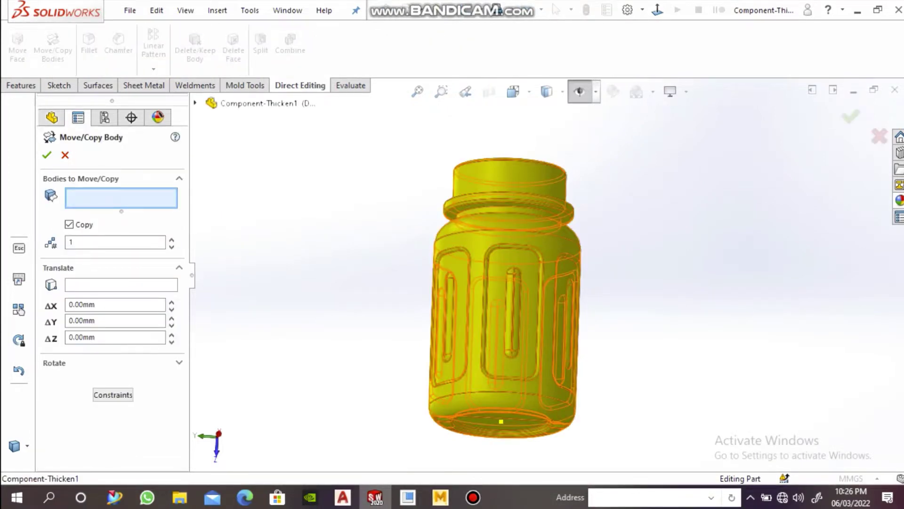
pyautogui.click(501, 421)
pyautogui.press('Return')
pyautogui.press('Return')
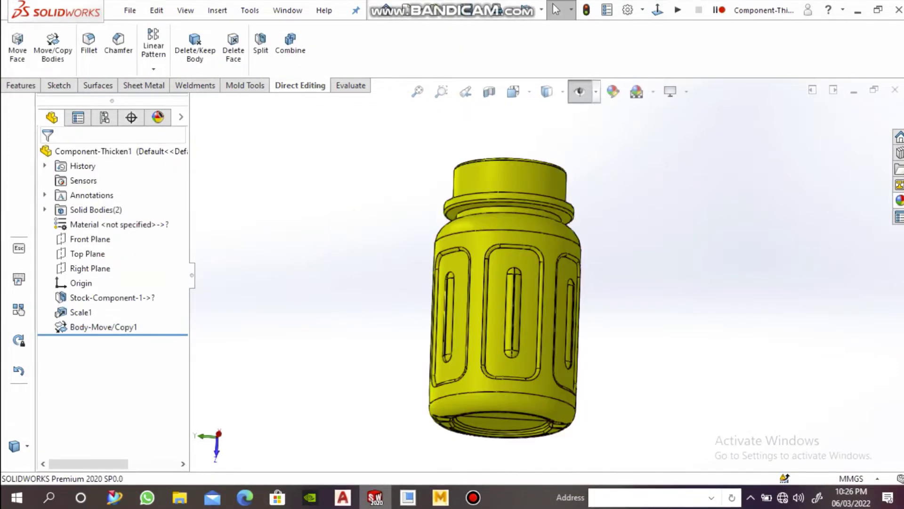
# Hide the scaled Scale1 body and select the Right Plane, viewing it face-on
pyautogui.click(45, 209)
pyautogui.click(94, 224)
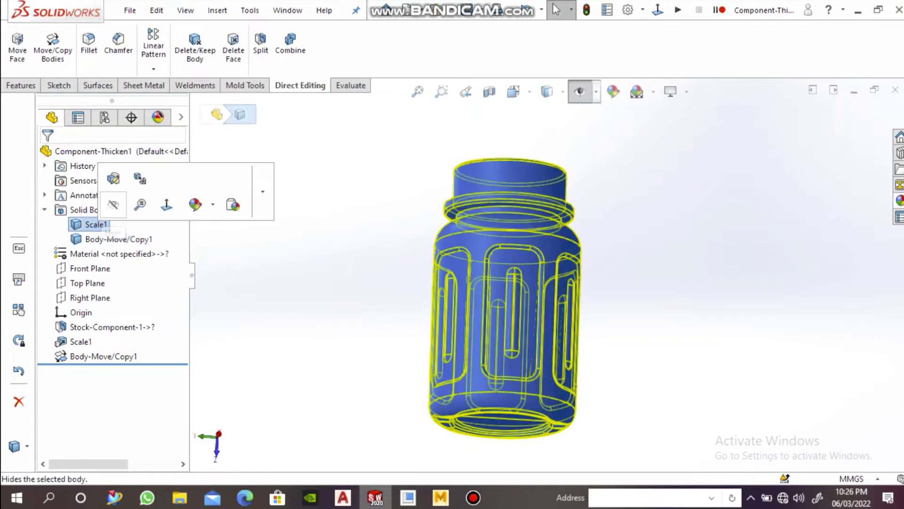
pyautogui.click(113, 204)
pyautogui.scroll(-3, 528, 212)
pyautogui.click(88, 283)
pyautogui.hotkey('ctrl', '8')
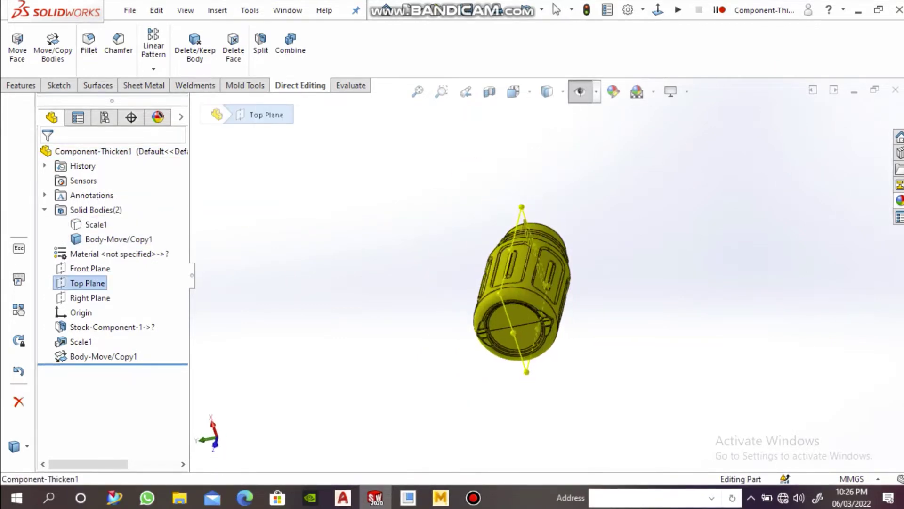
pyautogui.click(89, 298)
pyautogui.hotkey('ctrl', '8')
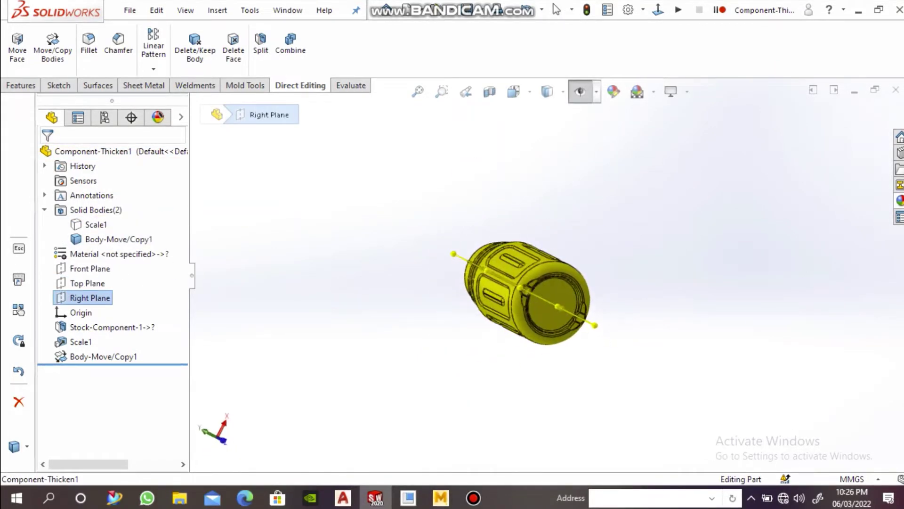
# Start a sketch on the Right Plane and draw a centerline along the bottle
pyautogui.click(59, 85)
pyautogui.click(19, 45)
pyautogui.click(513, 91)
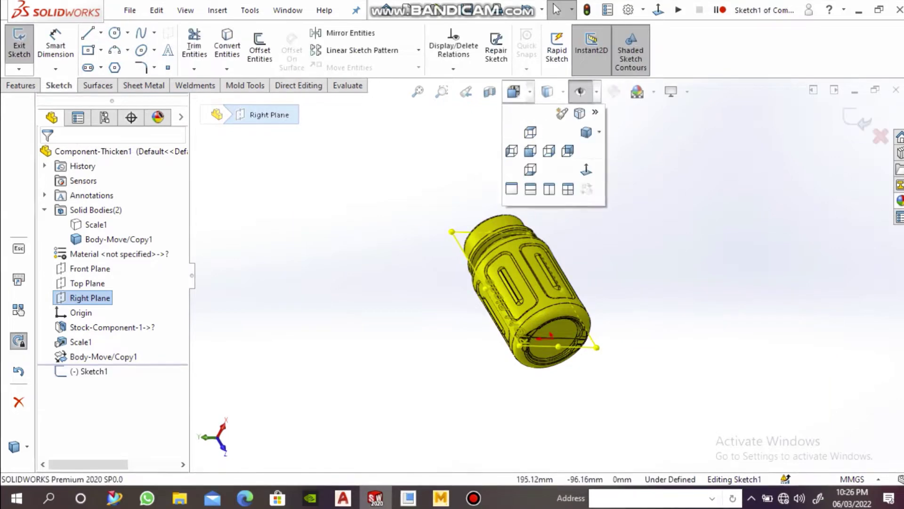
pyautogui.click(532, 113)
pyautogui.click(100, 33)
pyautogui.click(113, 52)
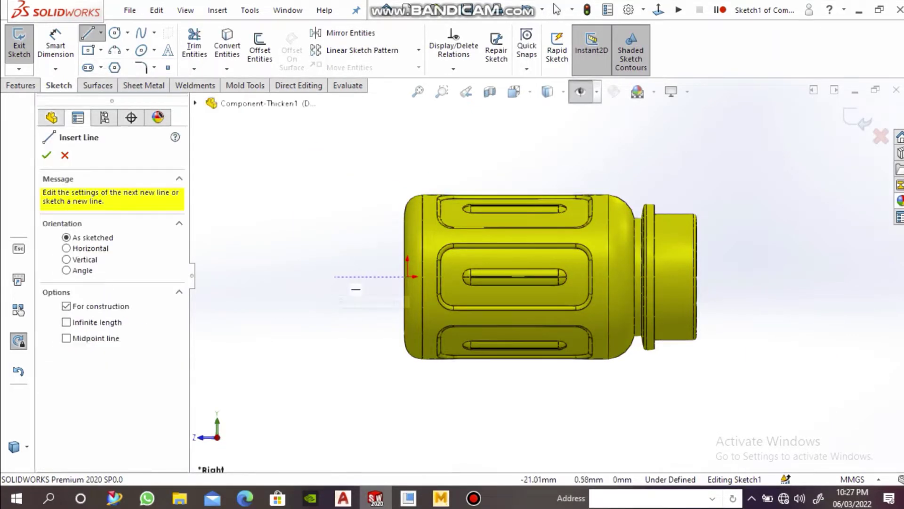
pyautogui.click(408, 276)
pyautogui.doubleClick(749, 276)
# Offset lines 25 mm past the bottle's neck end and base end
pyautogui.click(260, 49)
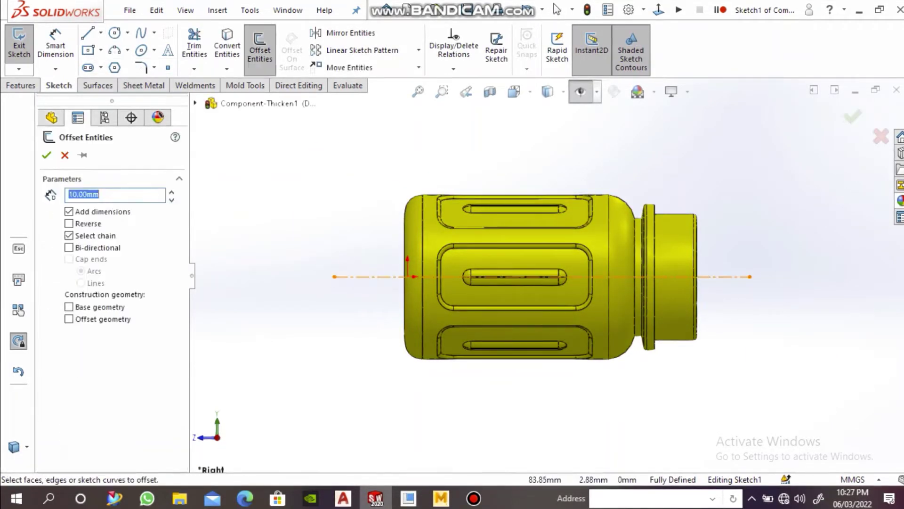
pyautogui.click(697, 264)
pyautogui.write('25')
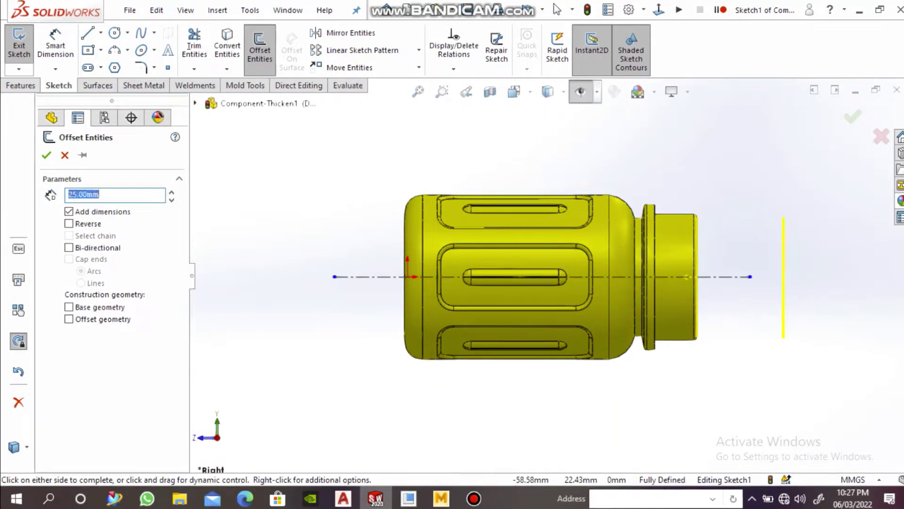
pyautogui.press('Return')
pyautogui.click(750, 277)
pyautogui.click(259, 49)
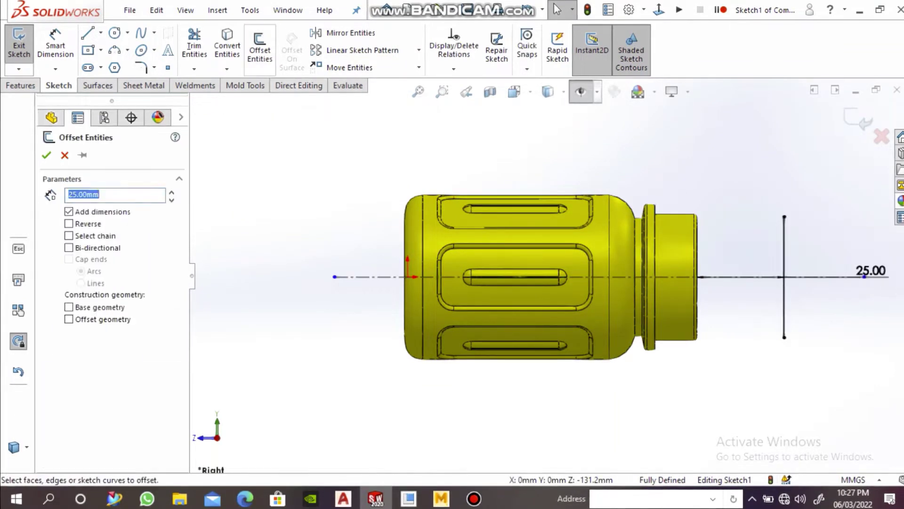
pyautogui.click(404, 301)
pyautogui.press('Return')
# Add a driven length dimension to the left line, then undo it
pyautogui.click(318, 162)
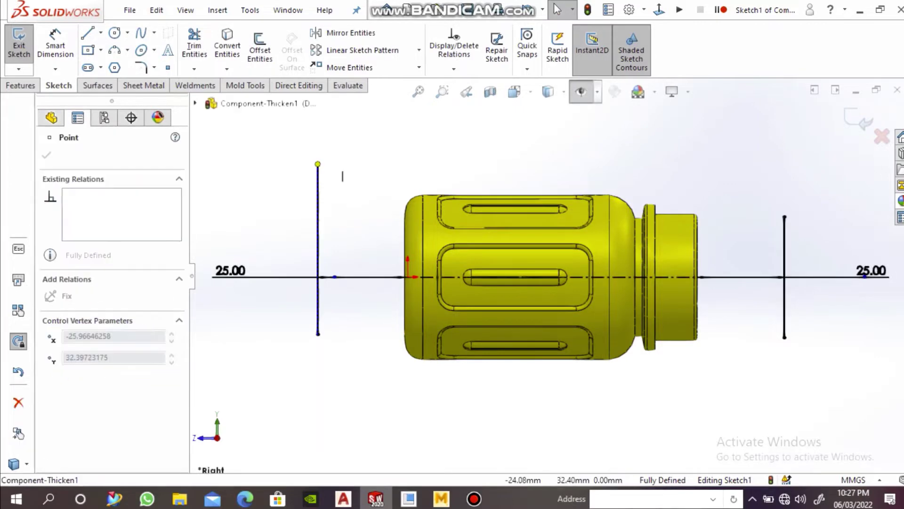
pyautogui.click(335, 277)
pyautogui.click(318, 334)
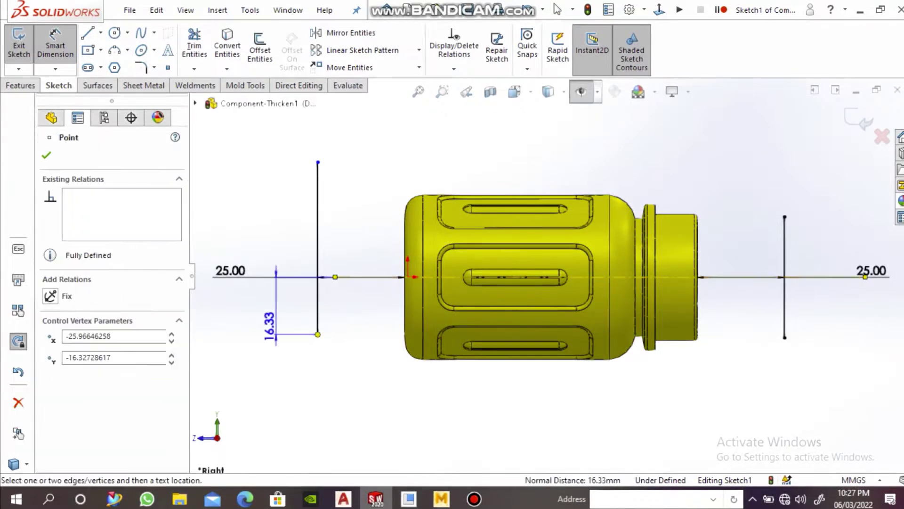
pyautogui.click(267, 330)
pyautogui.click(535, 246)
pyautogui.press('Escape')
pyautogui.hotkey('ctrl', 'z')
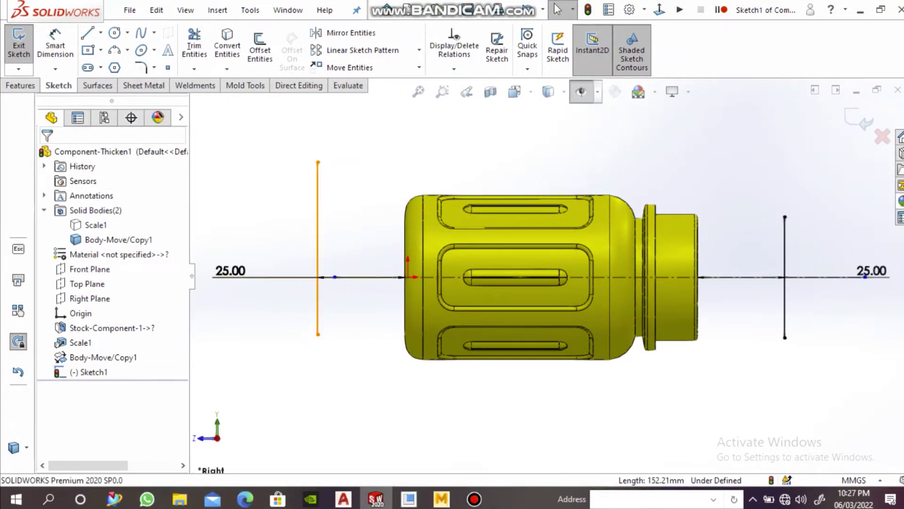
# Offset the centerline 30 mm to both sides for the long edges
pyautogui.click(260, 49)
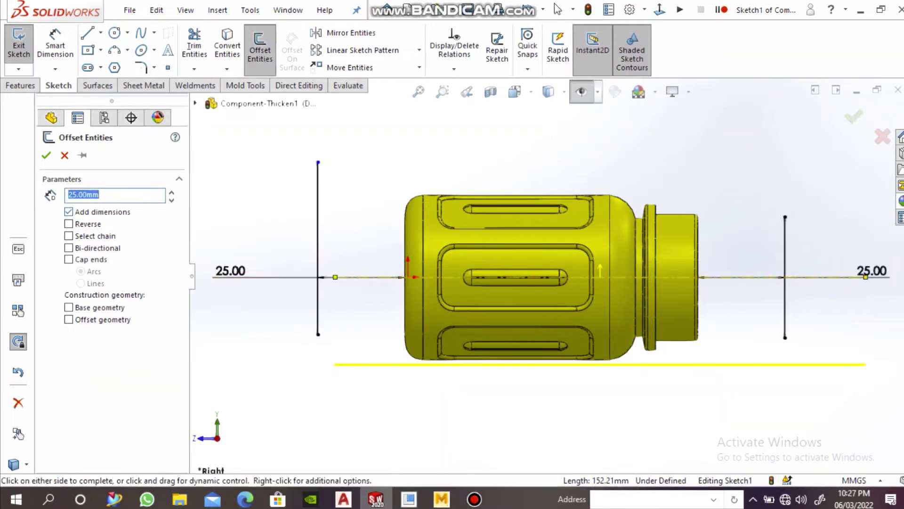
pyautogui.press('Up')
pyautogui.press('Return')
pyautogui.click(194, 69)
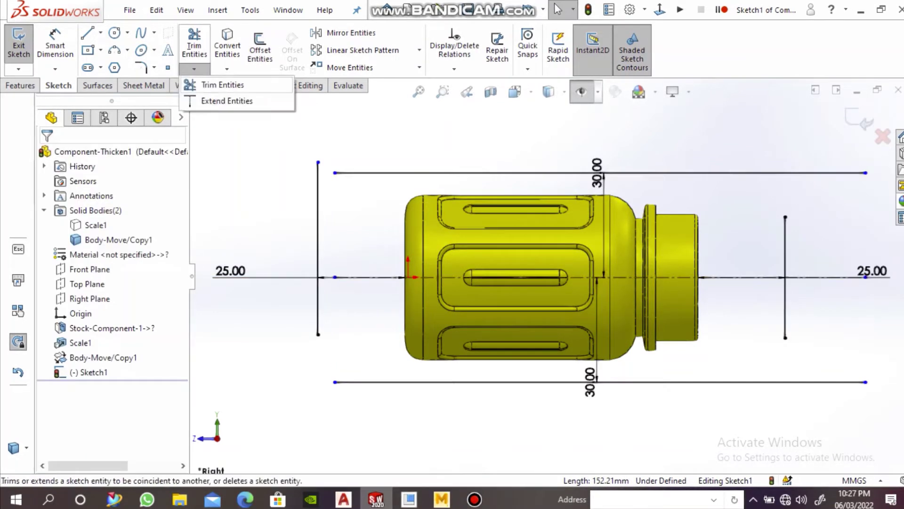
# Trim and extend the lines into a closed rectangle around the bottle
pyautogui.click(221, 85)
pyautogui.click(358, 382)
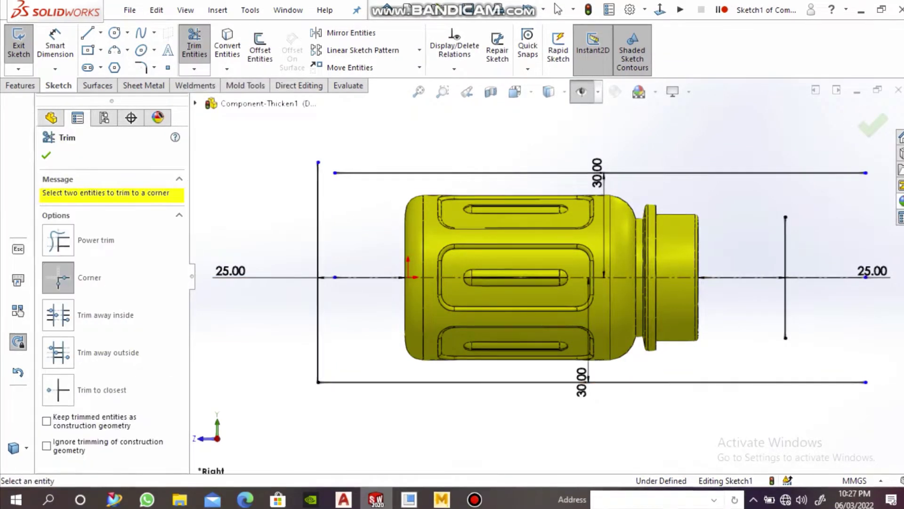
pyautogui.click(424, 172)
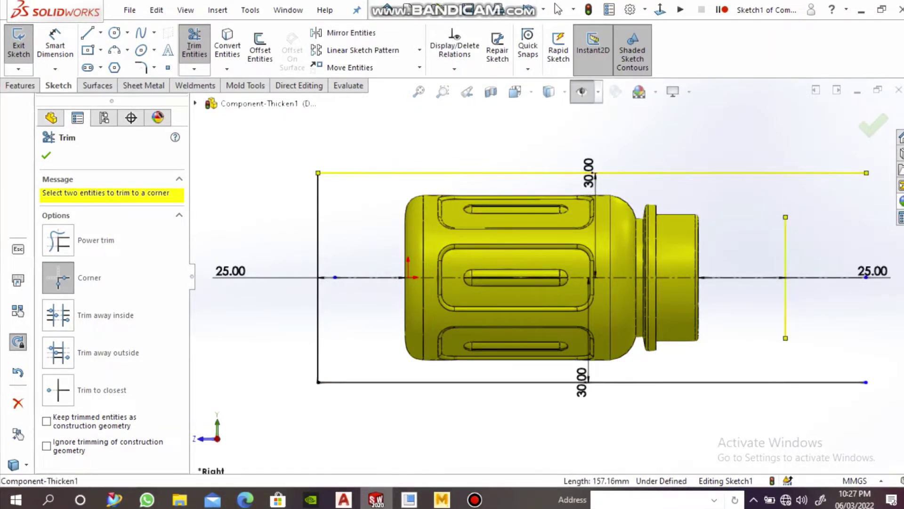
pyautogui.press('Escape')
pyautogui.click(194, 68)
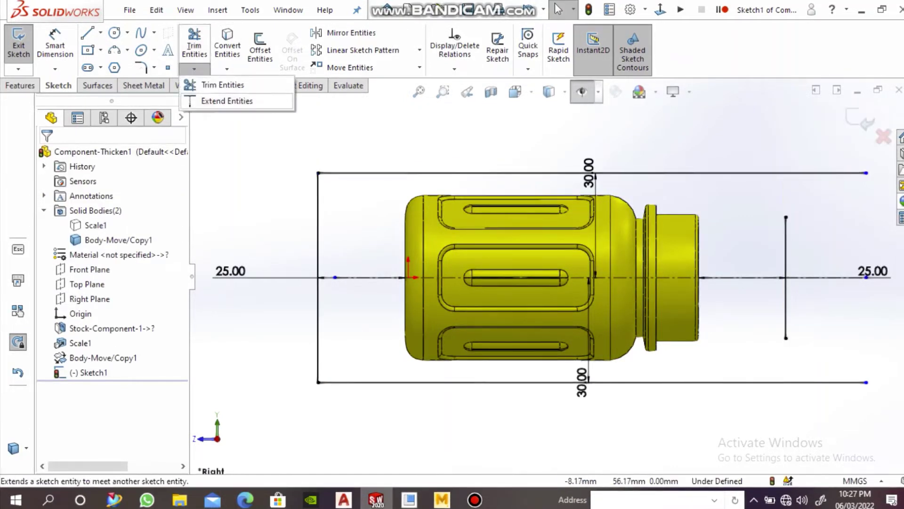
pyautogui.click(215, 83)
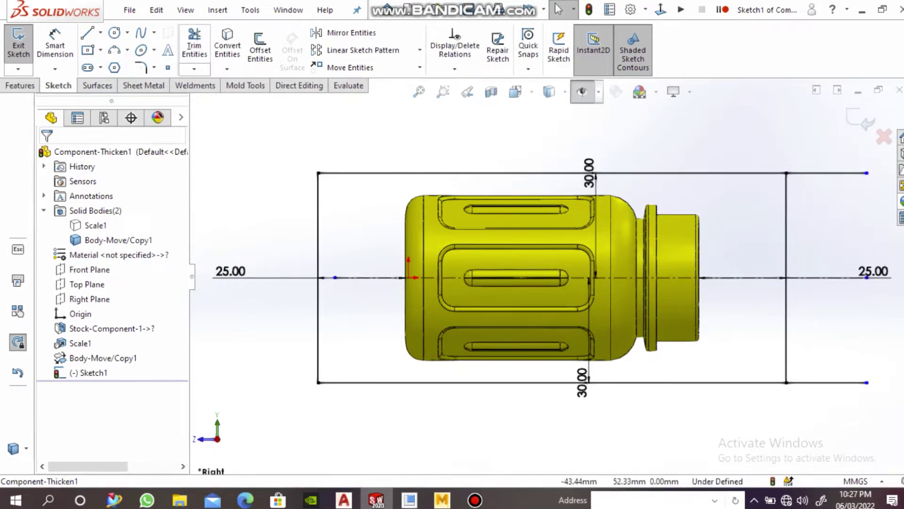
pyautogui.click(57, 240)
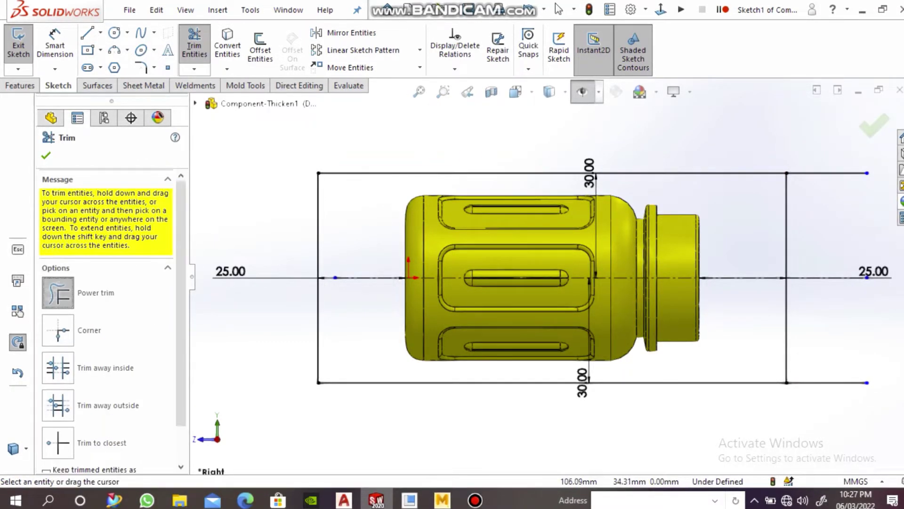
pyautogui.moveTo(824, 374); pyautogui.dragTo(829, 391)
pyautogui.press('Escape')
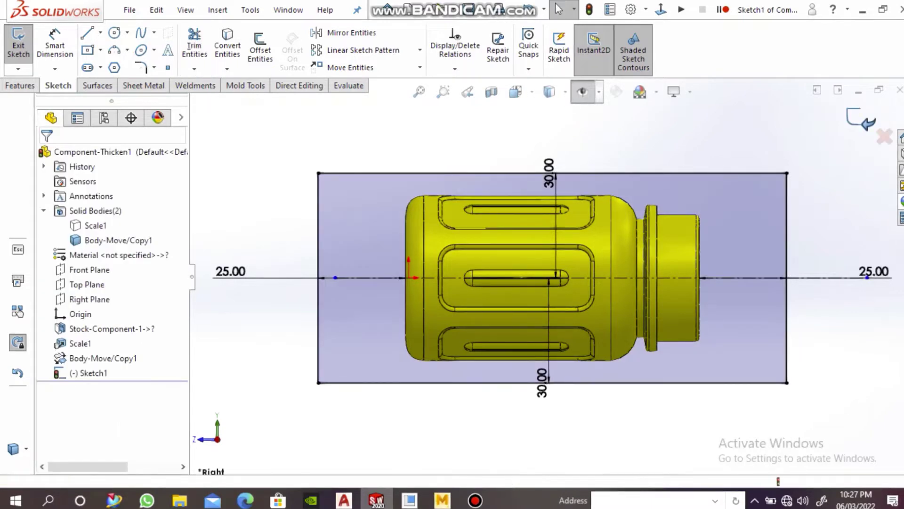
pyautogui.press('e')
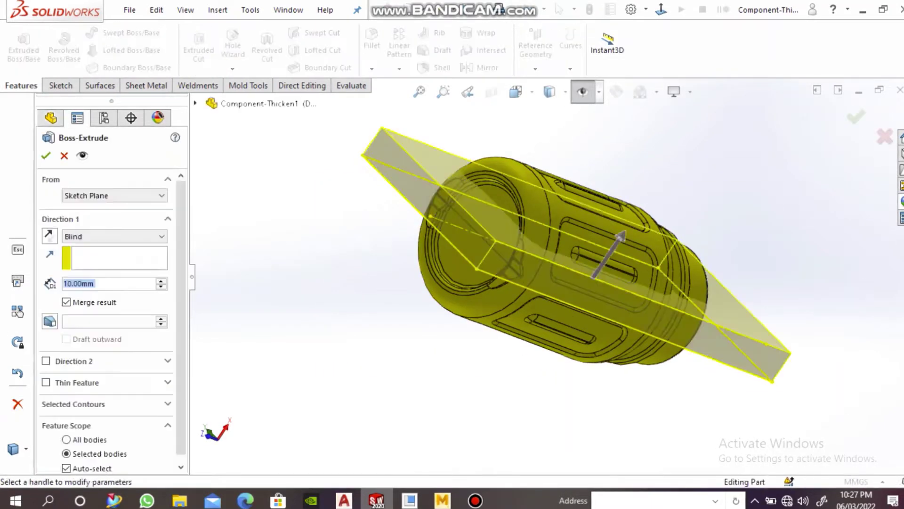
# Extrude the rectangle 40 mm in the reversed direction into a block
pyautogui.click(49, 236)
pyautogui.write('40')
pyautogui.press('Return')
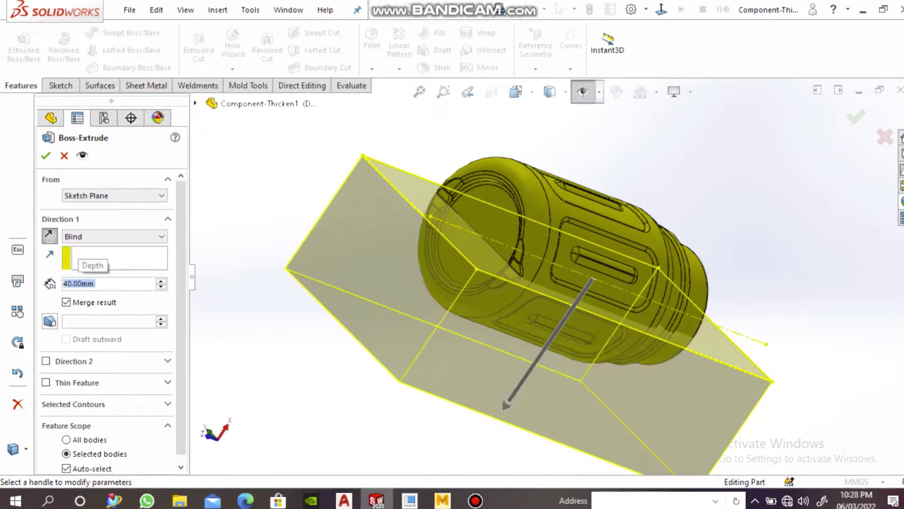
pyautogui.press('Return')
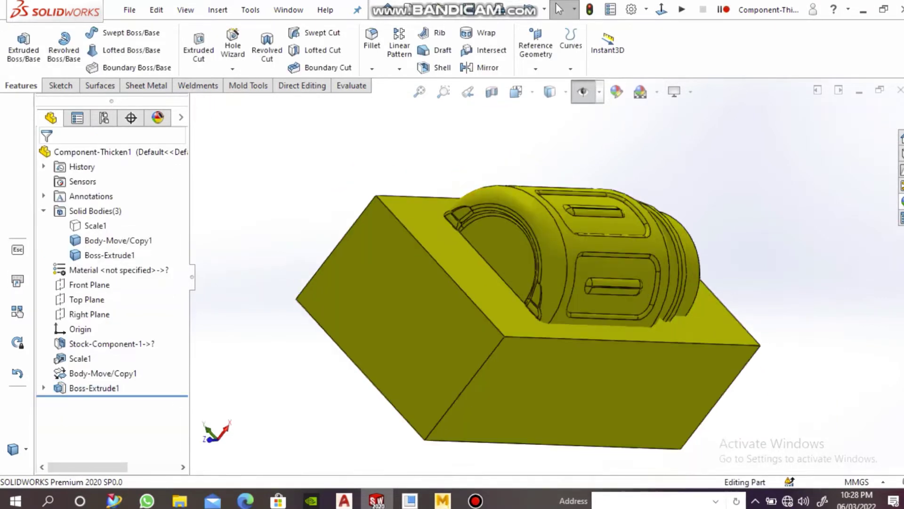
# Subtract the bottle body from the block with Combine and inspect the cavity
pyautogui.click(302, 85)
pyautogui.click(291, 45)
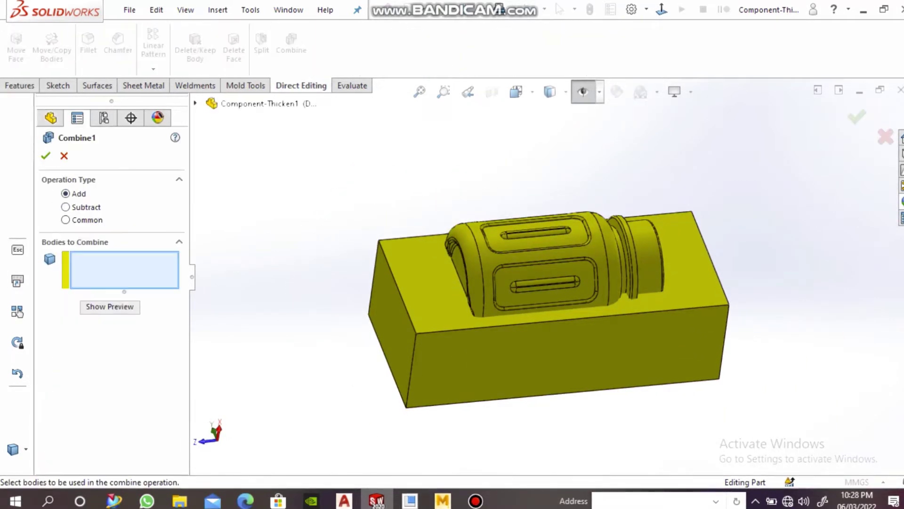
pyautogui.click(65, 206)
pyautogui.click(565, 358)
pyautogui.click(556, 264)
pyautogui.press('Return')
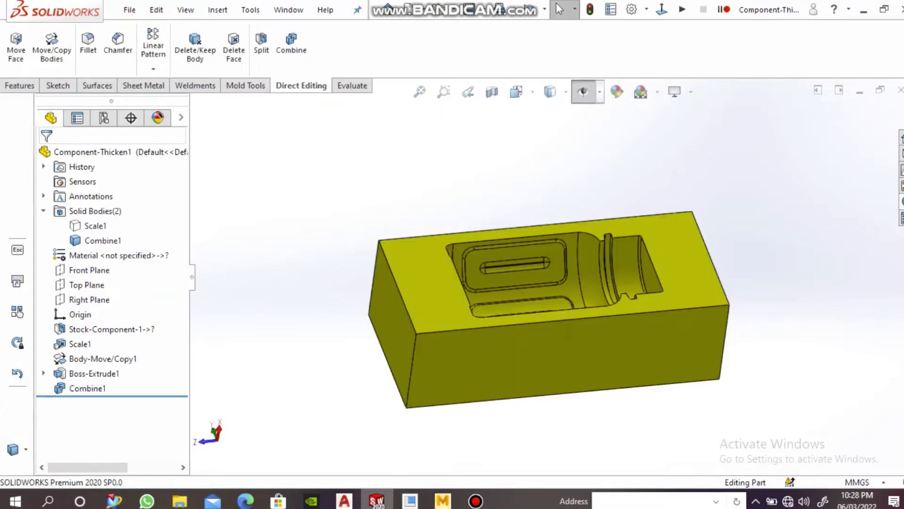
pyautogui.moveTo(518, 283)
pyautogui.mouseDown(button='middle')
pyautogui.moveTo(471, 235)
pyautogui.moveTo(424, 212)
pyautogui.mouseUp(button='middle')
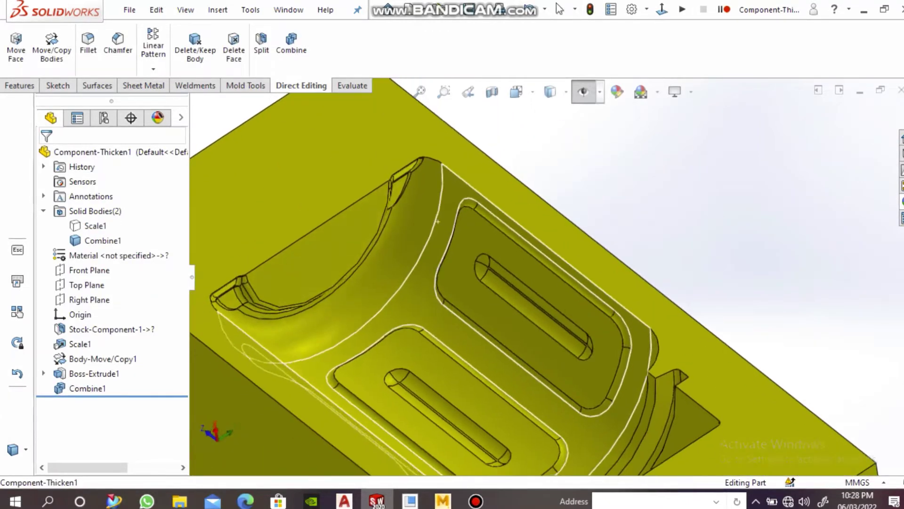
pyautogui.moveTo(518, 283); pyautogui.dragTo(471, 236, button='middle')
pyautogui.click(58, 86)
# Start a sketch on the cavity face and convert the cavity's left end edge into a line
pyautogui.click(18, 45)
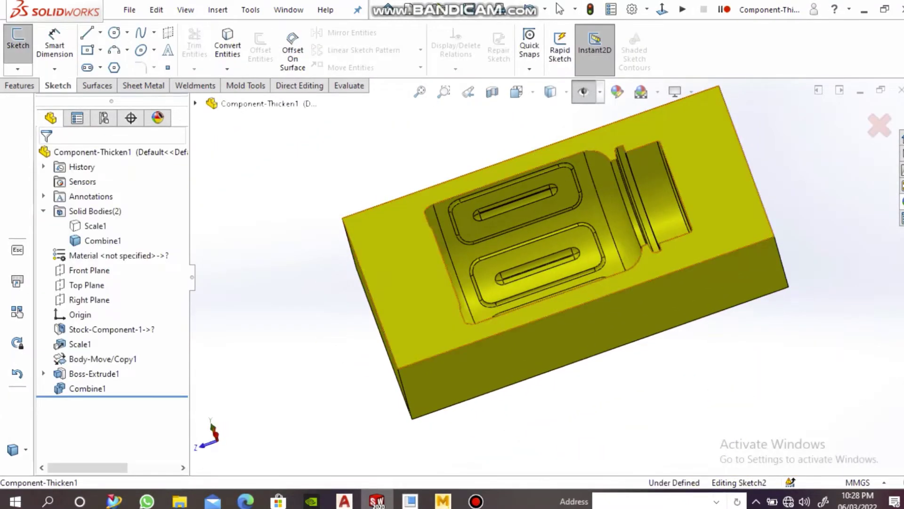
pyautogui.click(523, 238)
pyautogui.click(227, 47)
pyautogui.click(453, 271)
pyautogui.click(46, 155)
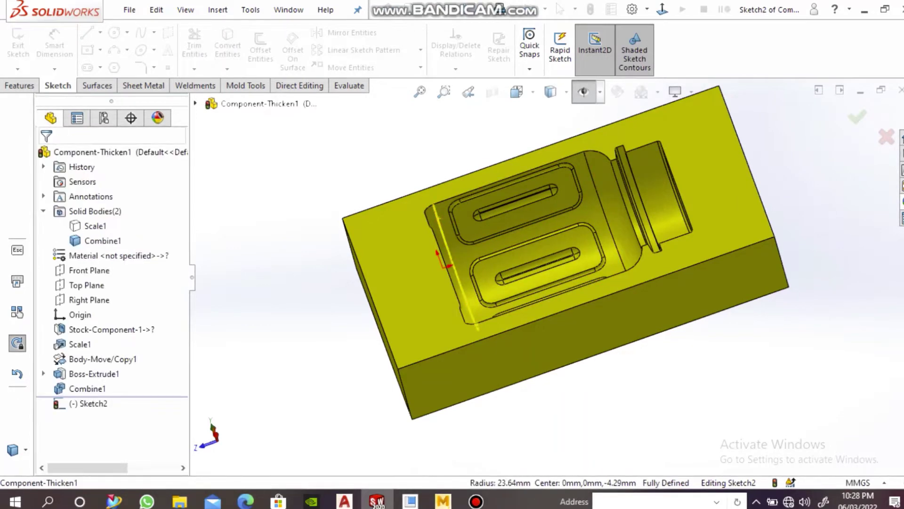
pyautogui.click(417, 159)
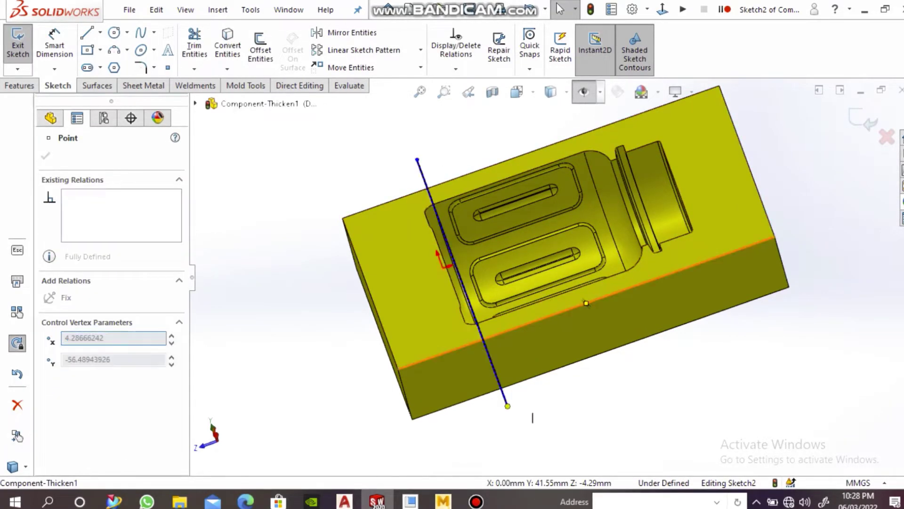
pyautogui.press('Escape')
# In Right view, convert the base-end edge into a vertical sketch line
pyautogui.click(517, 92)
pyautogui.click(570, 152)
pyautogui.scroll(-3, 551, 292)
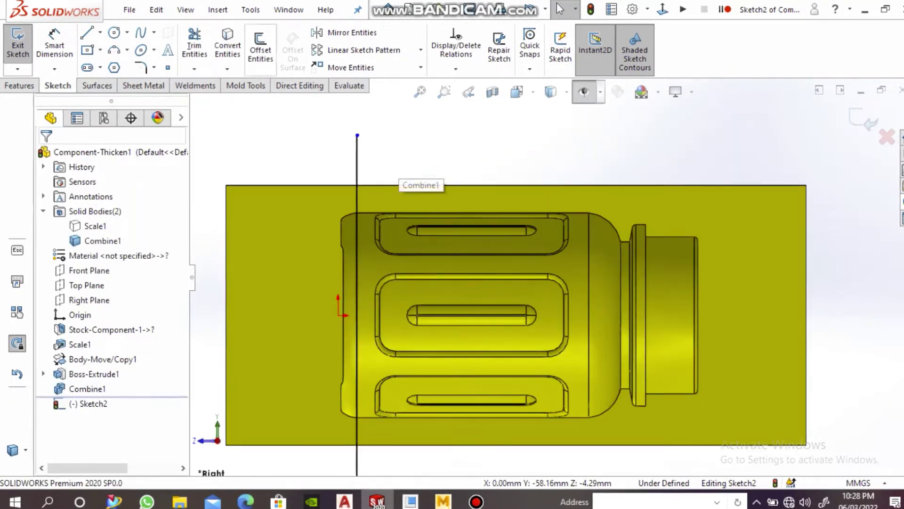
pyautogui.click(228, 47)
pyautogui.scroll(-3, 626, 283)
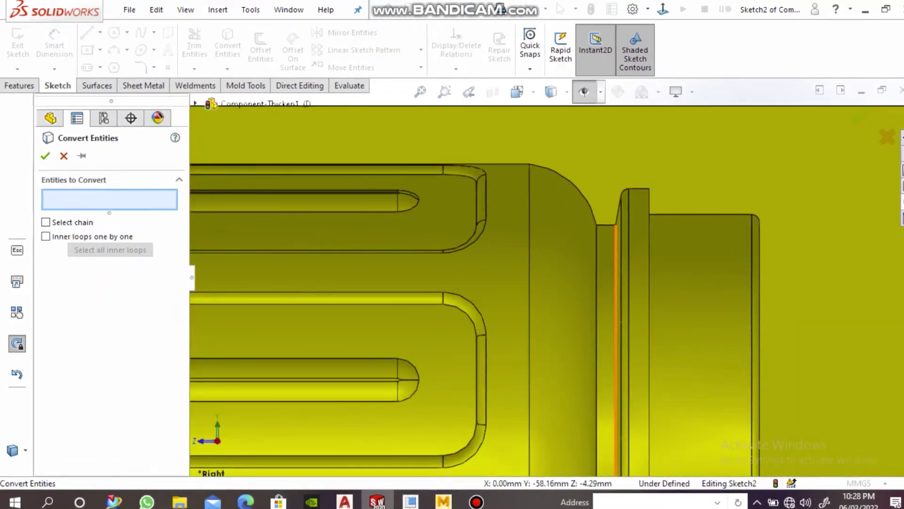
pyautogui.scroll(3, 547, 283)
pyautogui.scroll(-3, 579, 264)
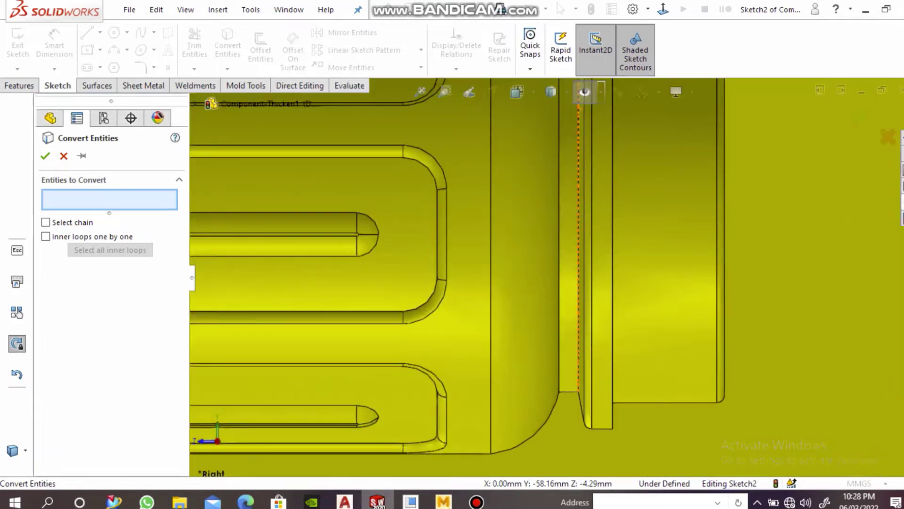
pyautogui.click(580, 415)
pyautogui.press('Return')
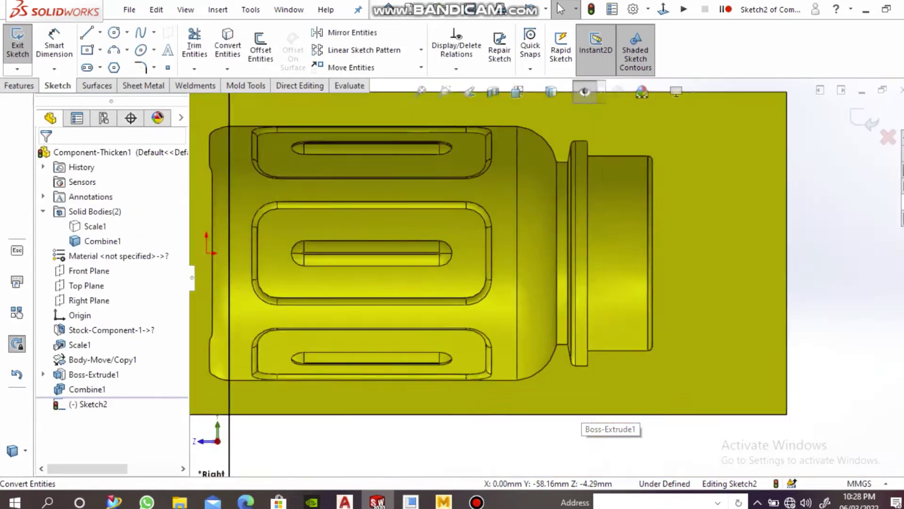
pyautogui.scroll(5, 580, 414)
pyautogui.moveTo(580, 415)
pyautogui.mouseDown(button='middle')
pyautogui.moveTo(447, 306)
pyautogui.moveTo(462, 245)
pyautogui.mouseUp(button='middle')
# Split the mold block with Sketch2 into two bodies and hide the left base-end piece
pyautogui.hotkey('ctrl', 'b')
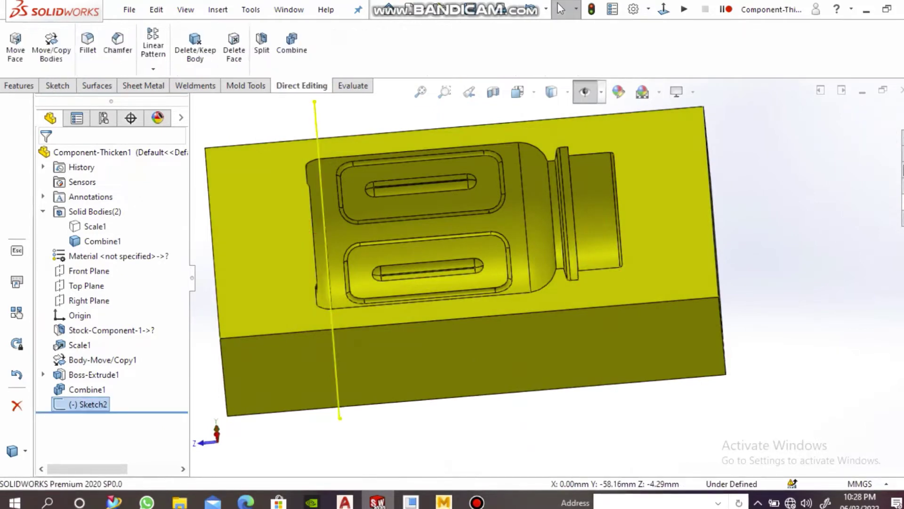
pyautogui.click(262, 47)
pyautogui.click(106, 351)
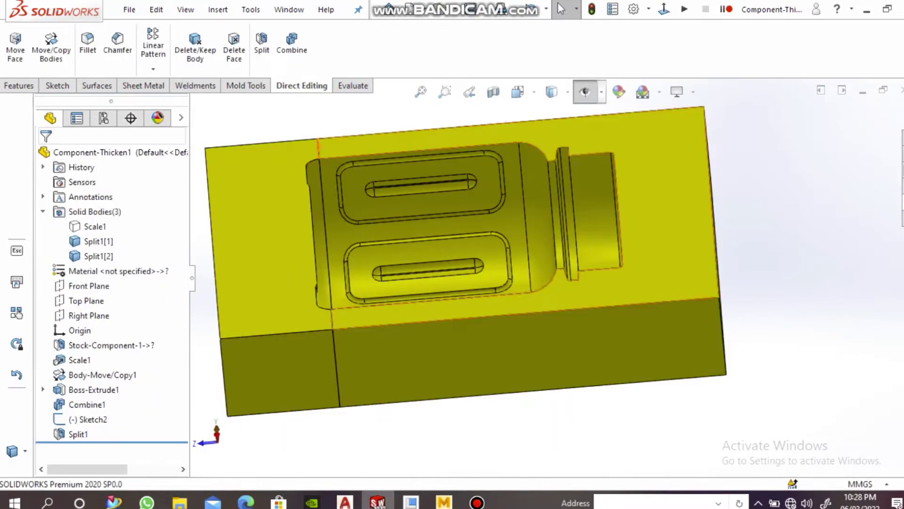
pyautogui.rightClick(299, 166)
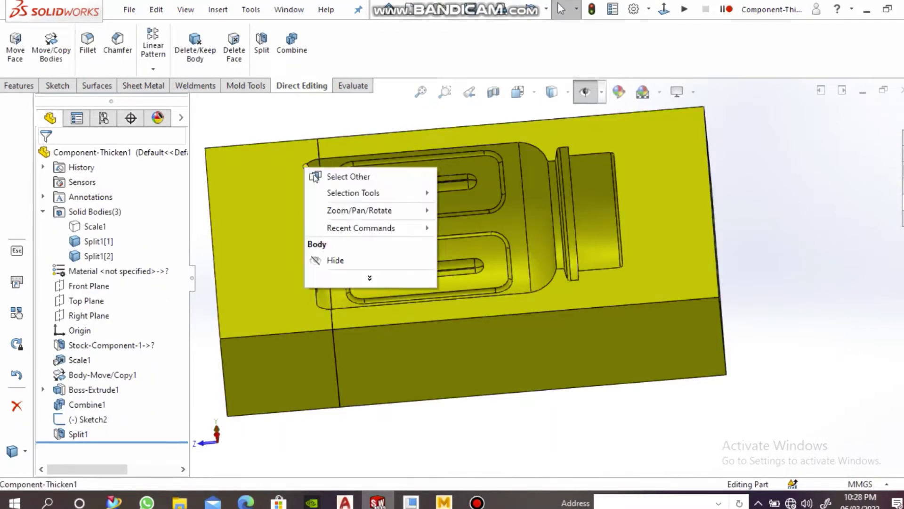
pyautogui.click(323, 158)
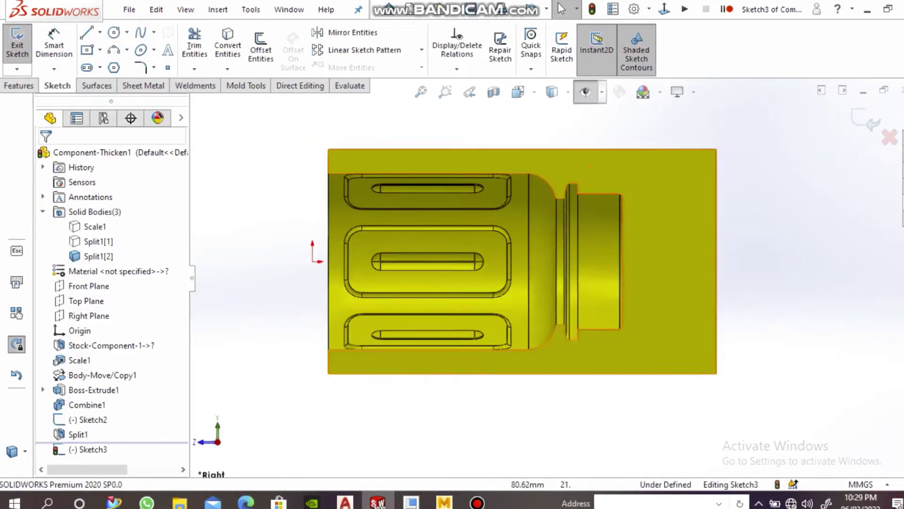
# Convert the bottle's neck edge into a Sketch3 line and start a Split with it
pyautogui.click(228, 45)
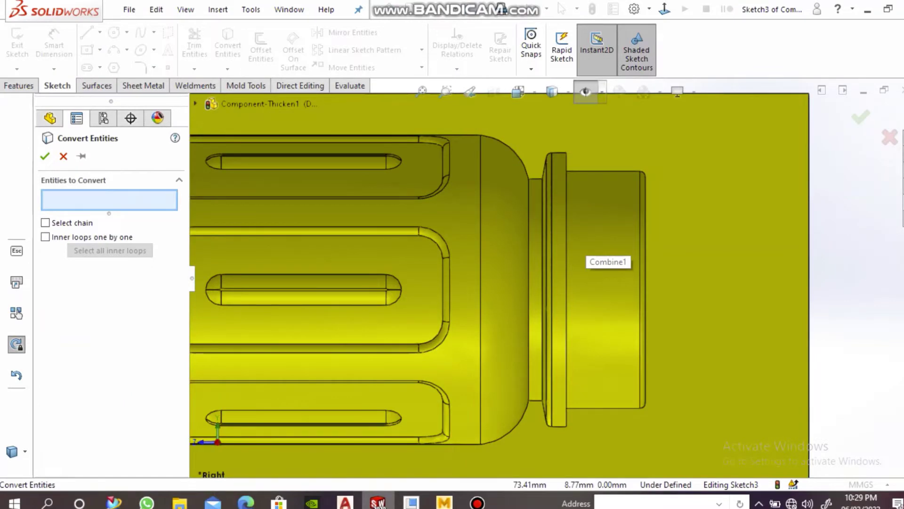
pyautogui.scroll(-3, 542, 208)
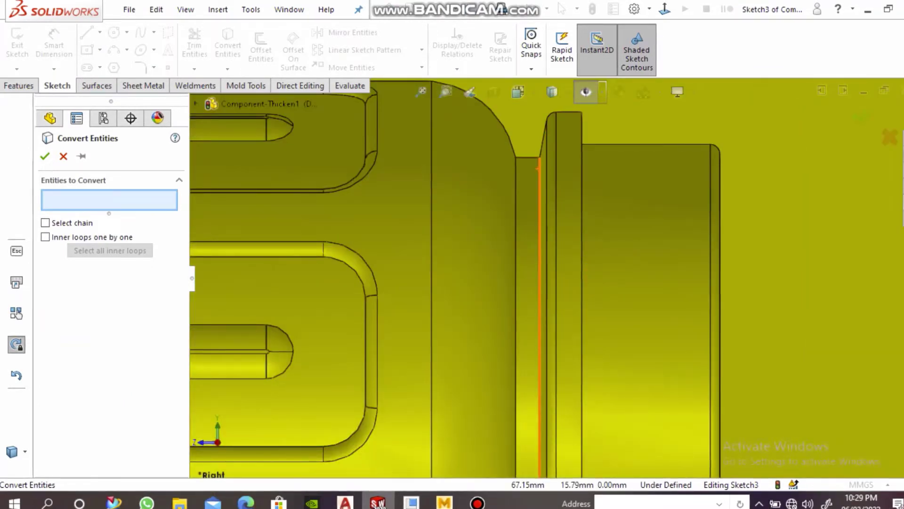
pyautogui.click(539, 169)
pyautogui.press('Return')
pyautogui.scroll(3, 518, 235)
pyautogui.click(545, 111)
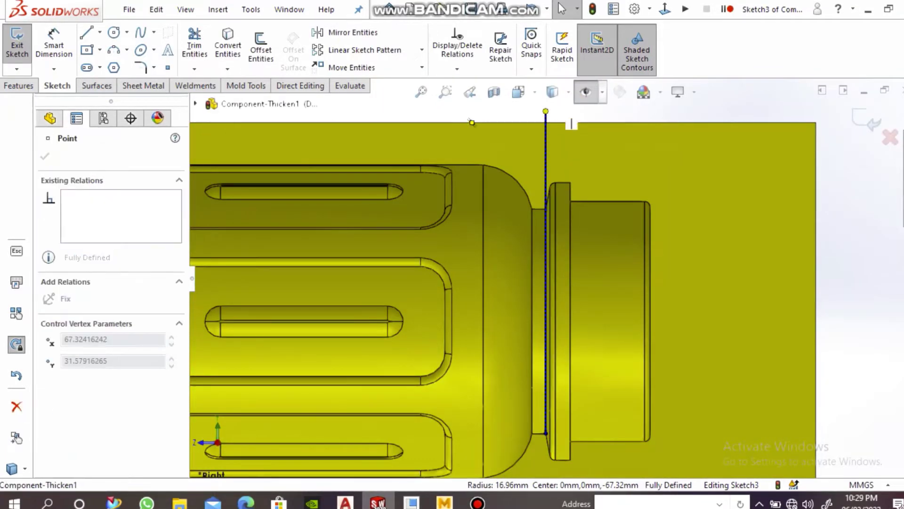
pyautogui.scroll(3, 556, 278)
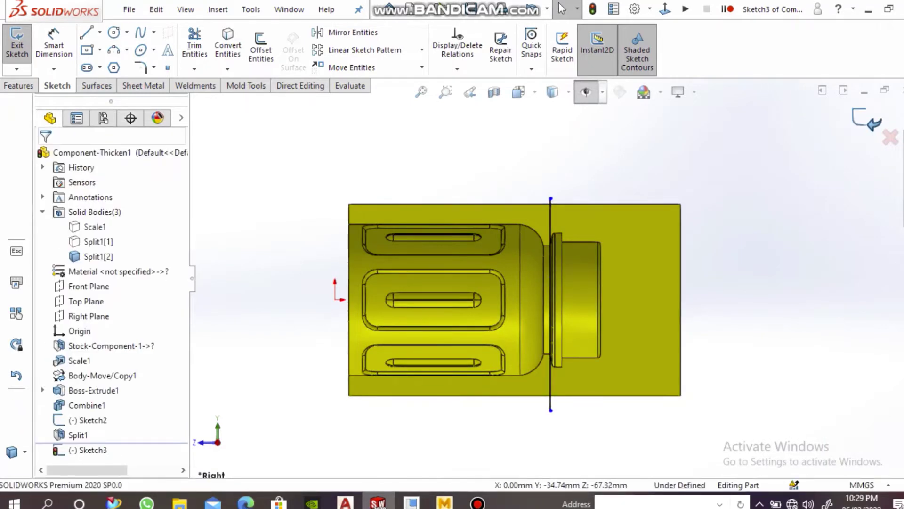
pyautogui.click(300, 86)
pyautogui.click(262, 43)
# Confirm the Cut Bodies split at the neck and toggle visibility of the two halves
pyautogui.click(106, 352)
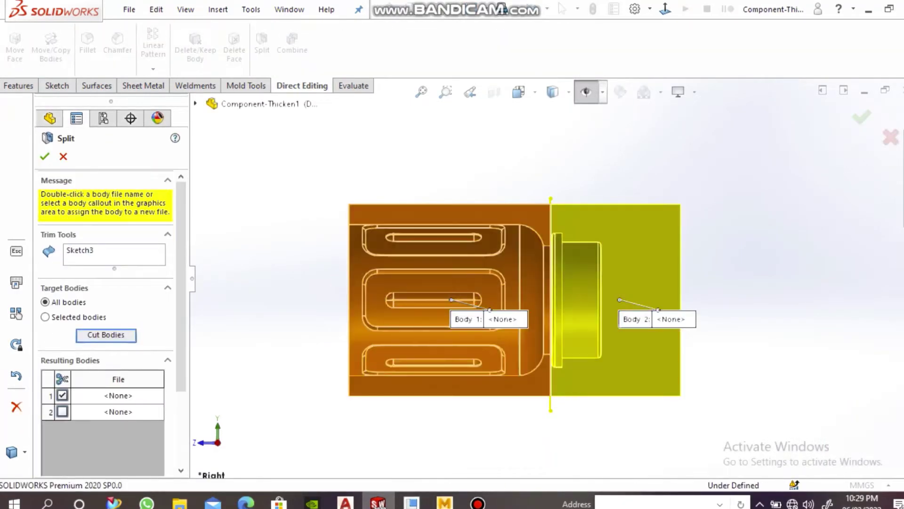
pyautogui.click(45, 156)
pyautogui.scroll(-1, 601, 213)
pyautogui.rightClick(563, 226)
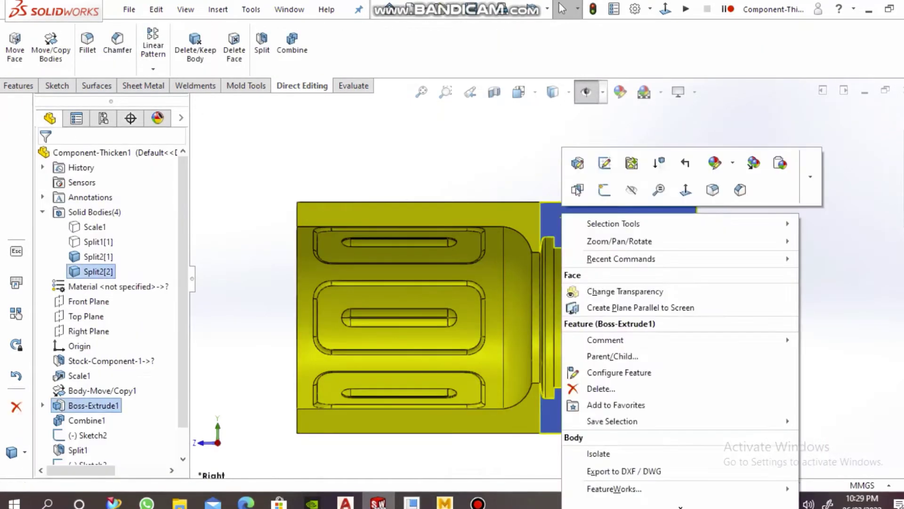
pyautogui.click(577, 161)
pyautogui.moveTo(471, 306)
pyautogui.mouseDown(button='middle')
pyautogui.moveTo(518, 283)
pyautogui.moveTo(476, 306)
pyautogui.mouseUp(button='middle')
pyautogui.rightClick(515, 203)
pyautogui.click(565, 452)
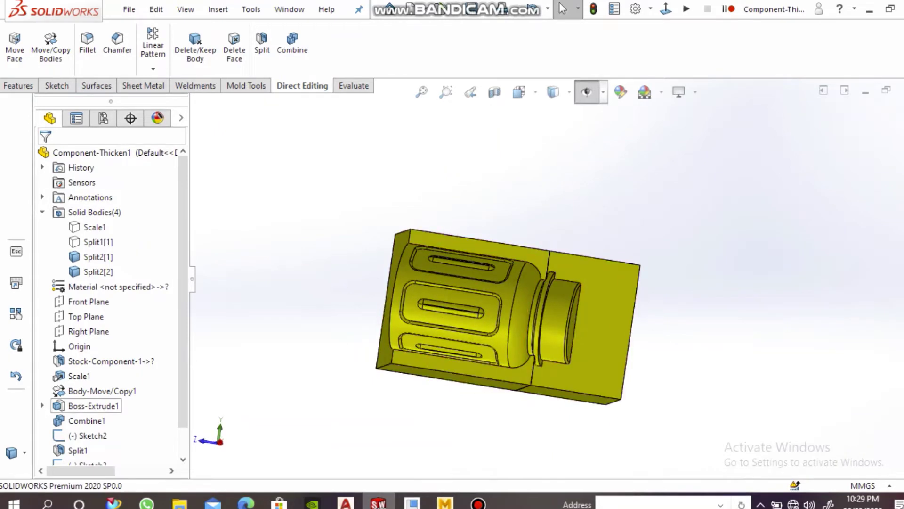
# Reopen Sketch3 at the neck for editing
pyautogui.scroll(-1, 109, 400)
pyautogui.click(87, 435)
pyautogui.click(96, 386)
# Switch to the right-side view and fit the whole part on screen
pyautogui.click(553, 92)
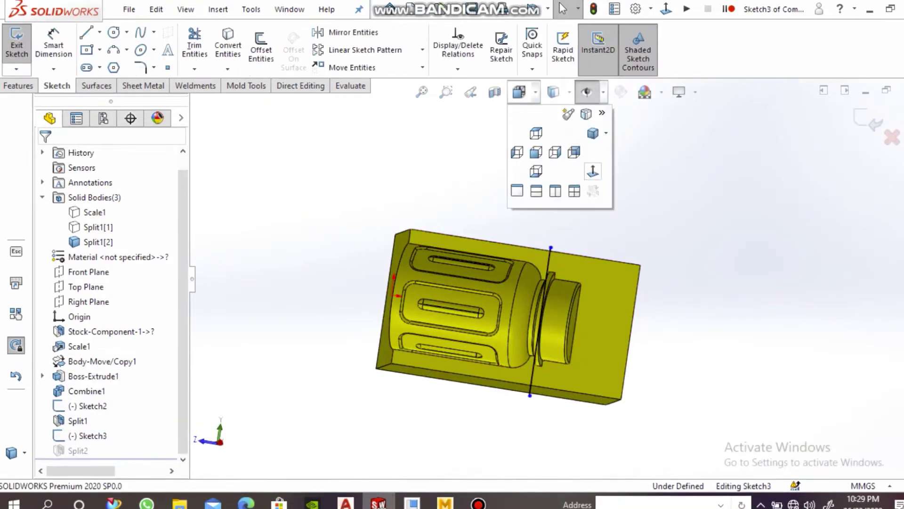
pyautogui.click(536, 141)
pyautogui.scroll(-5, 573, 313)
pyautogui.scroll(-1, 499, 228)
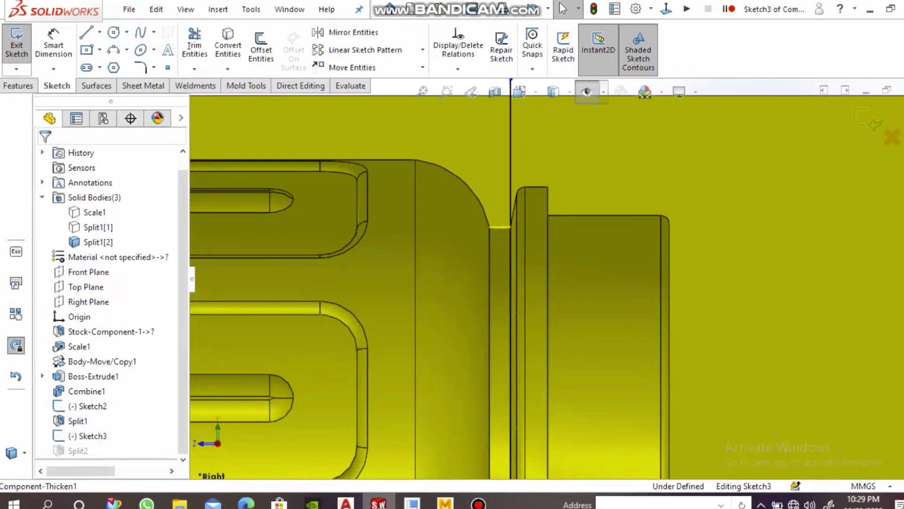
pyautogui.press('f')
pyautogui.click(194, 47)
pyautogui.press('Escape')
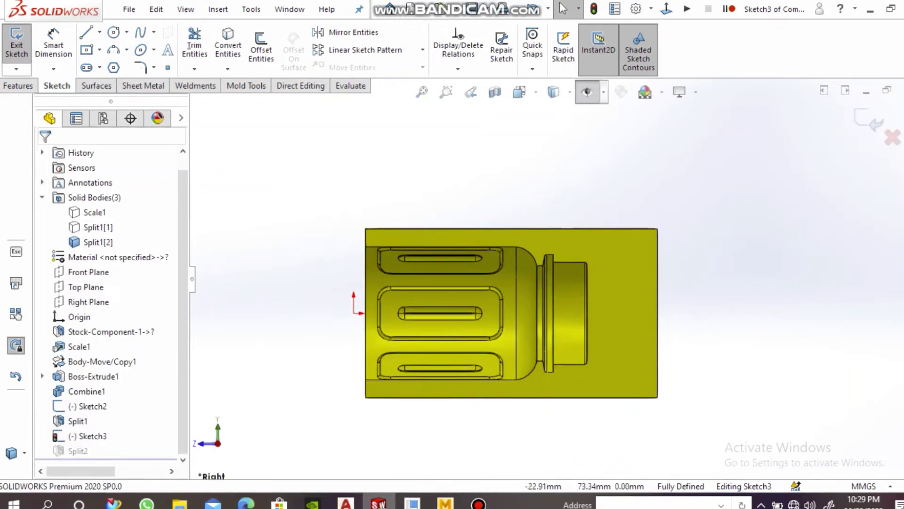
# Attempt a line at the bottle neck, dismiss the error, then draw a short centerline
pyautogui.click(86, 32)
pyautogui.scroll(-5, 551, 292)
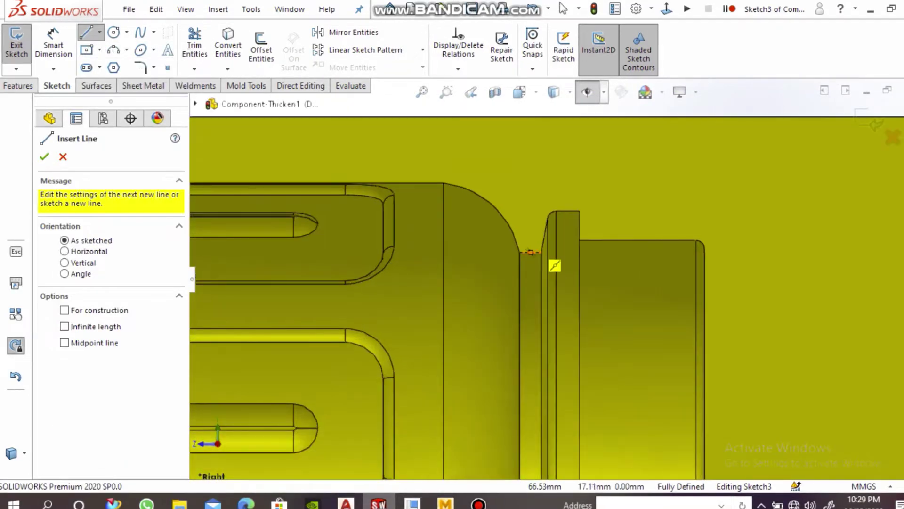
pyautogui.click(531, 252)
pyautogui.press('f')
pyautogui.click(564, 9)
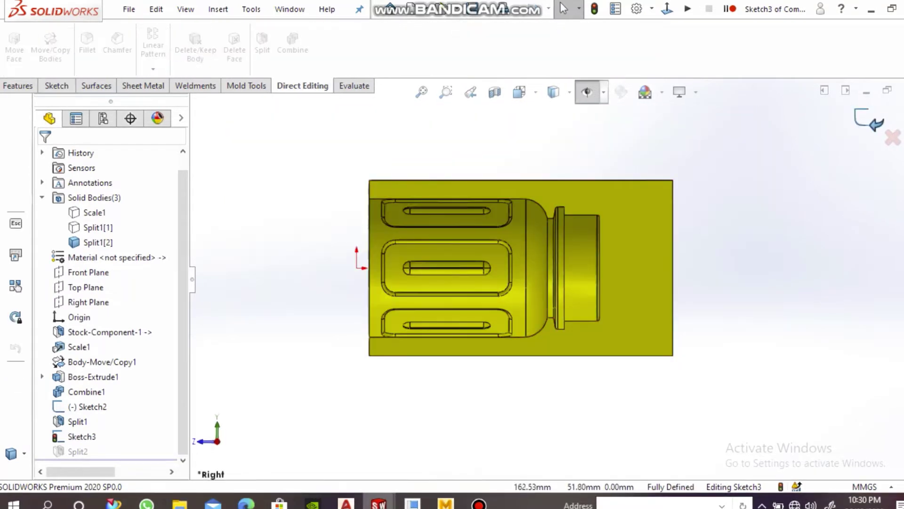
pyautogui.click(541, 253)
pyautogui.click(56, 85)
pyautogui.click(99, 32)
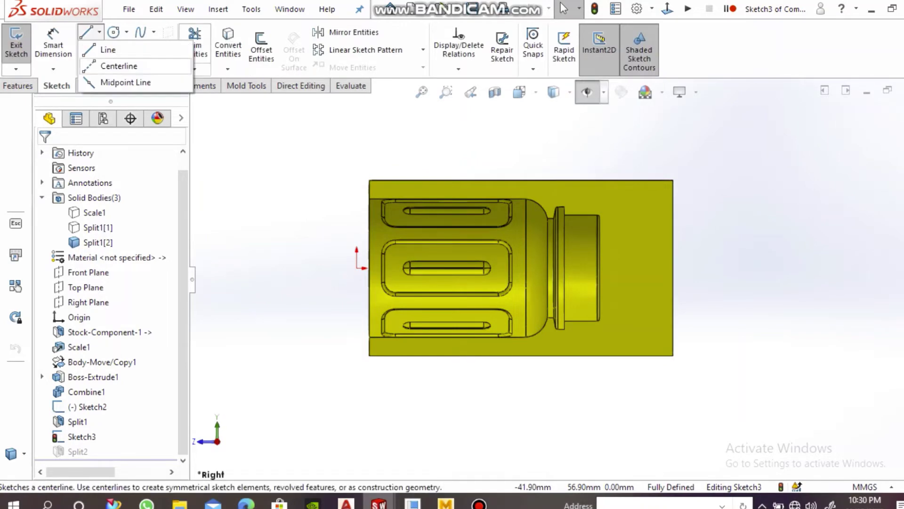
pyautogui.click(118, 66)
pyautogui.moveTo(232, 156); pyautogui.dragTo(255, 197)
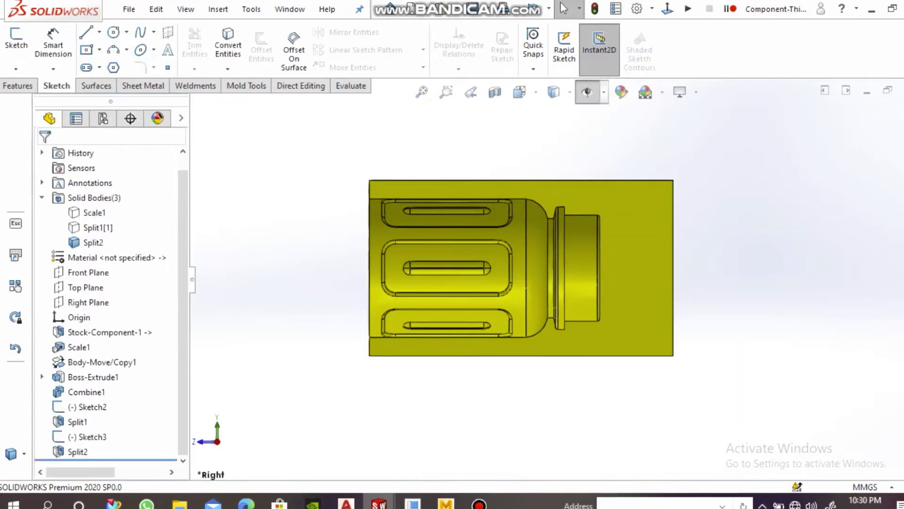
# Delete the Split2 feature and Sketch3, then inspect Split1[1] in a 3-D view
pyautogui.rightClick(77, 451)
pyautogui.click(105, 309)
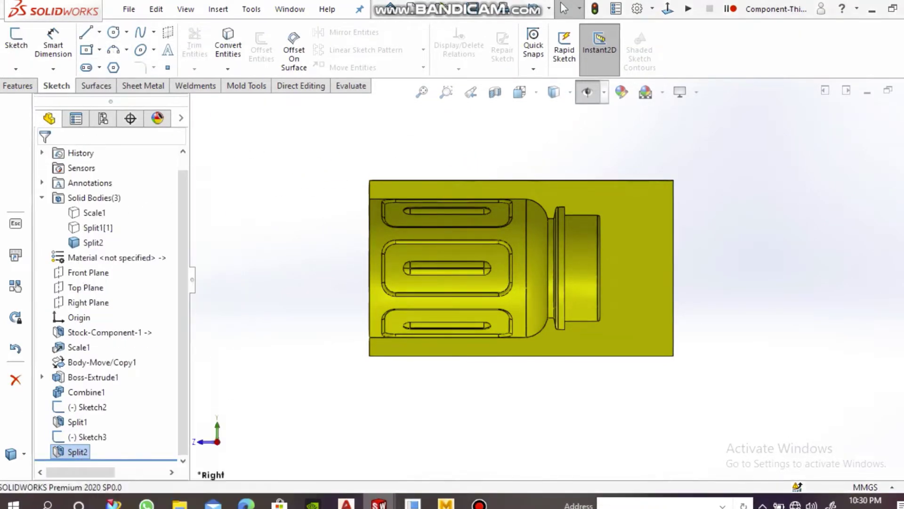
pyautogui.rightClick(78, 451)
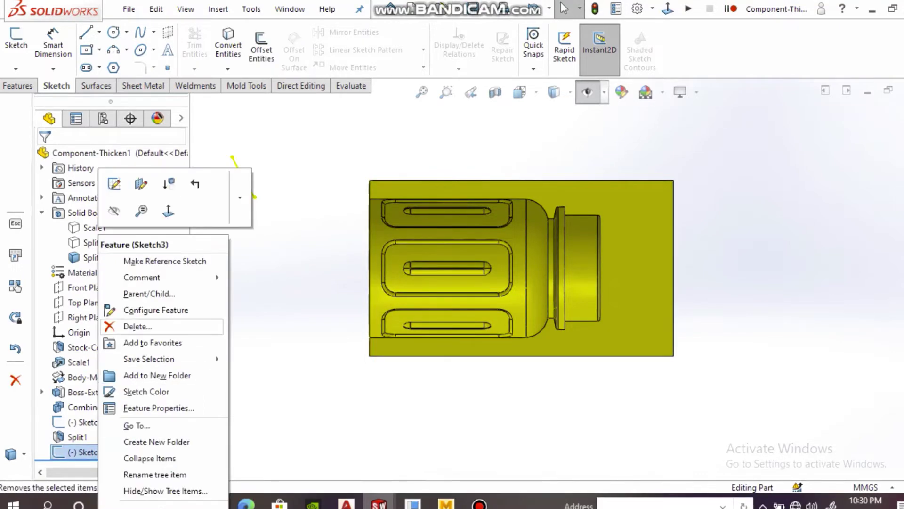
pyautogui.click(146, 325)
pyautogui.click(545, 175)
pyautogui.click(98, 242)
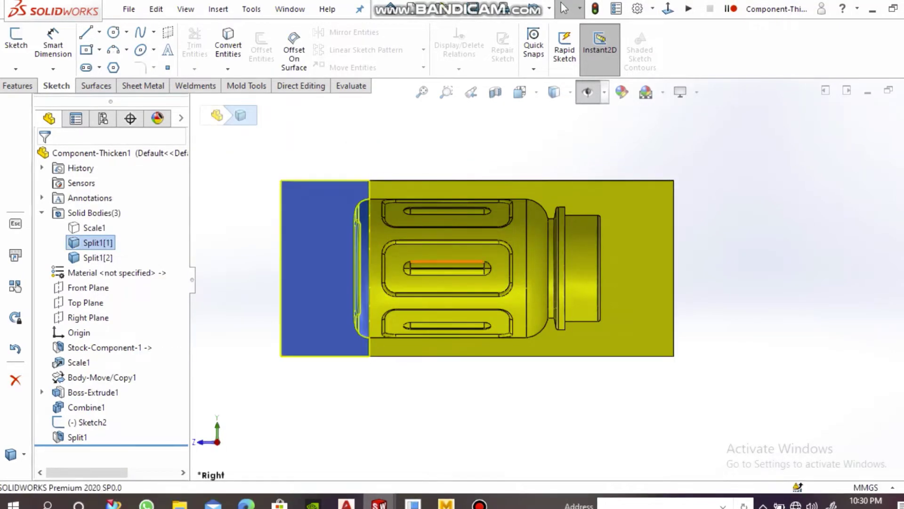
pyautogui.moveTo(471, 282); pyautogui.dragTo(471, 353, button='middle')
# Linear-pattern bodies Split1[1] and Split1[2] 60 mm along the block's vertical edge, 2 instances
pyautogui.click(17, 85)
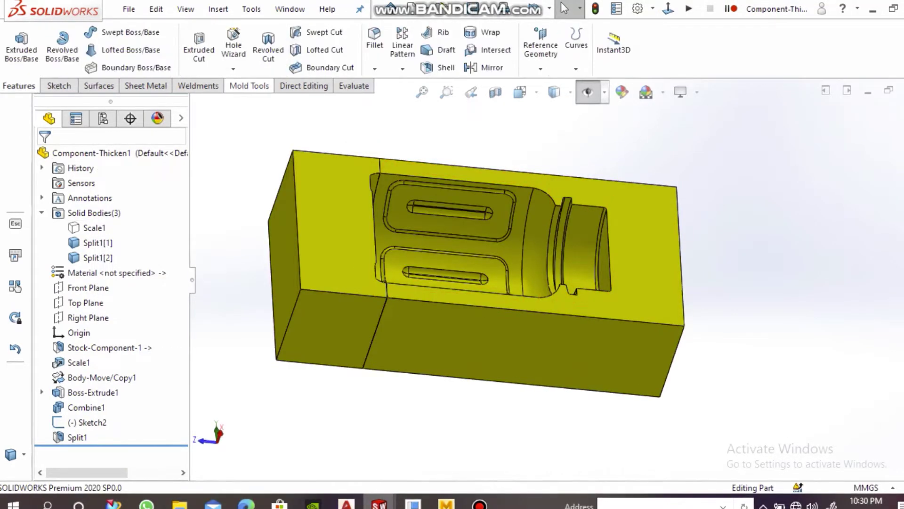
pyautogui.click(403, 68)
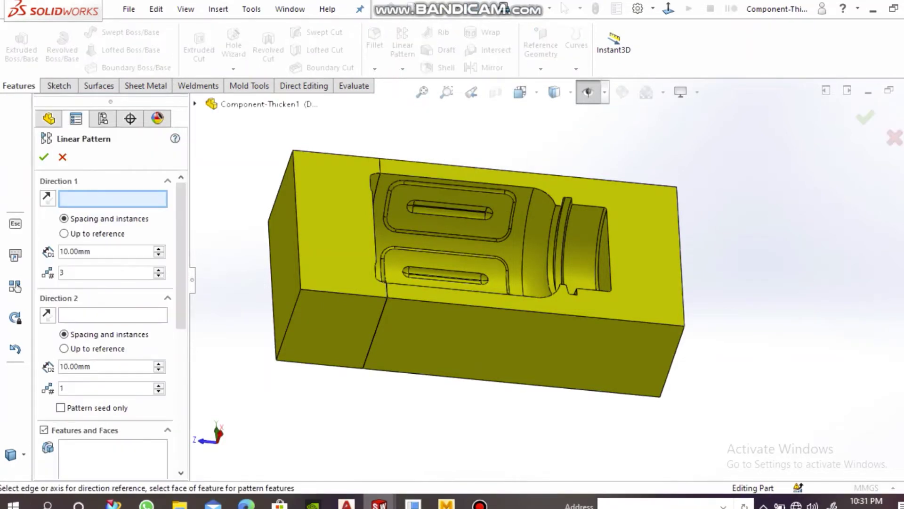
pyautogui.scroll(5, 104, 251)
pyautogui.write('2')
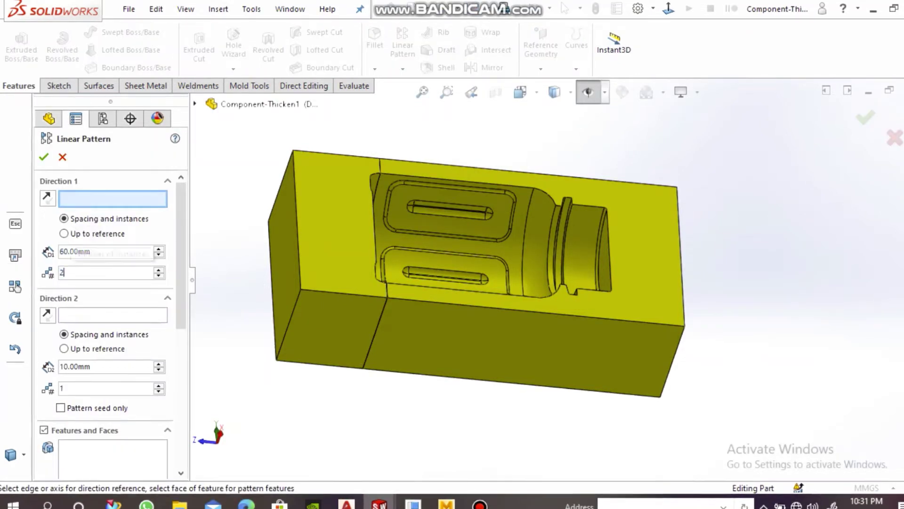
pyautogui.click(684, 315)
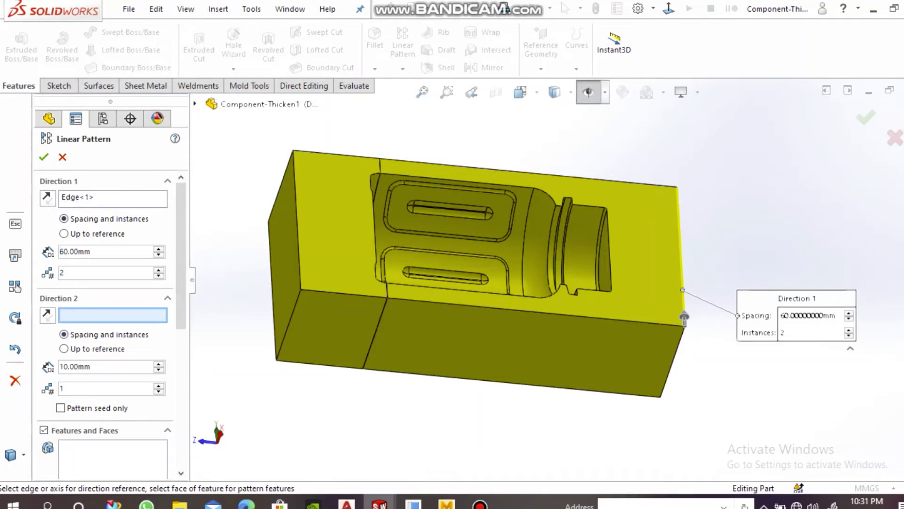
pyautogui.scroll(-5, 103, 330)
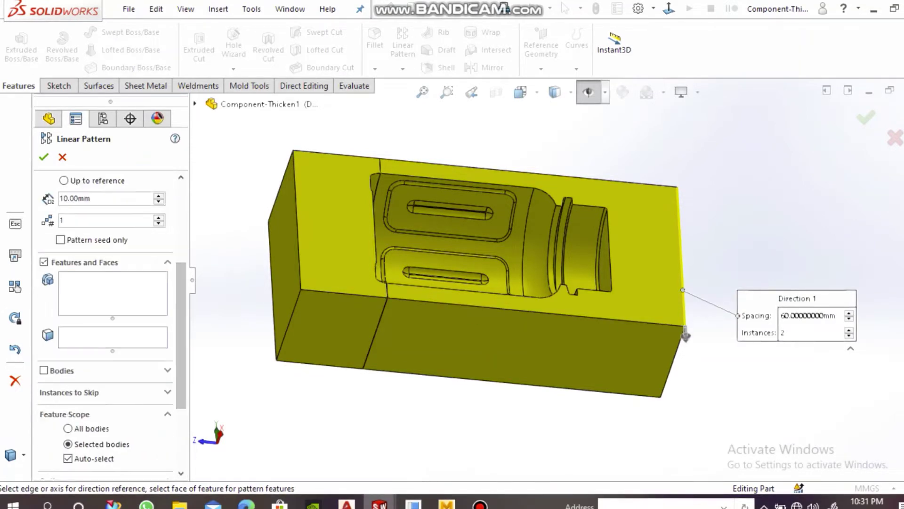
pyautogui.click(44, 282)
pyautogui.click(330, 330)
pyautogui.click(518, 358)
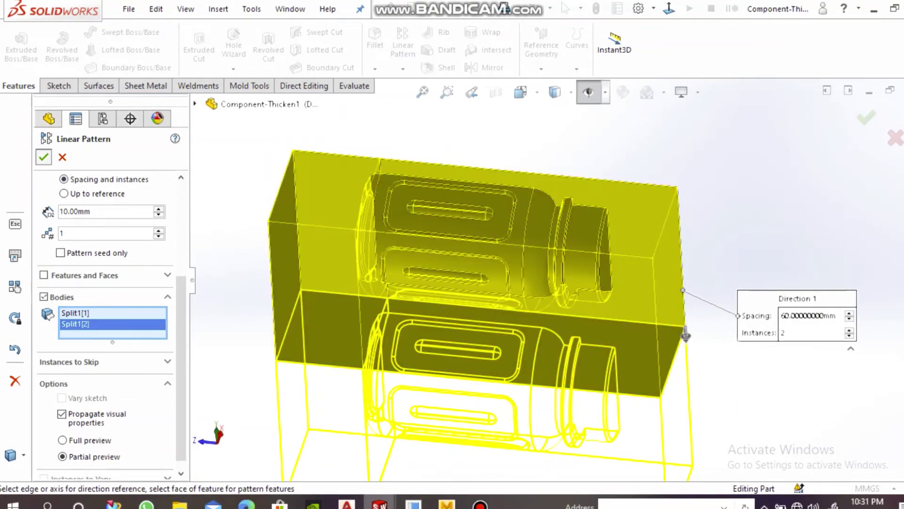
pyautogui.press('Return')
# Cancel a Combine and roll the model back to before LPattern1
pyautogui.click(302, 85)
pyautogui.click(293, 45)
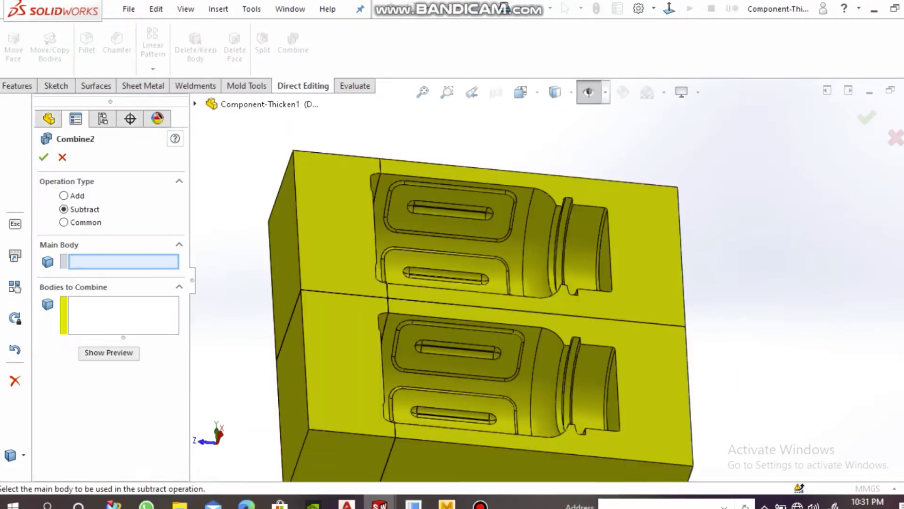
pyautogui.press('Escape')
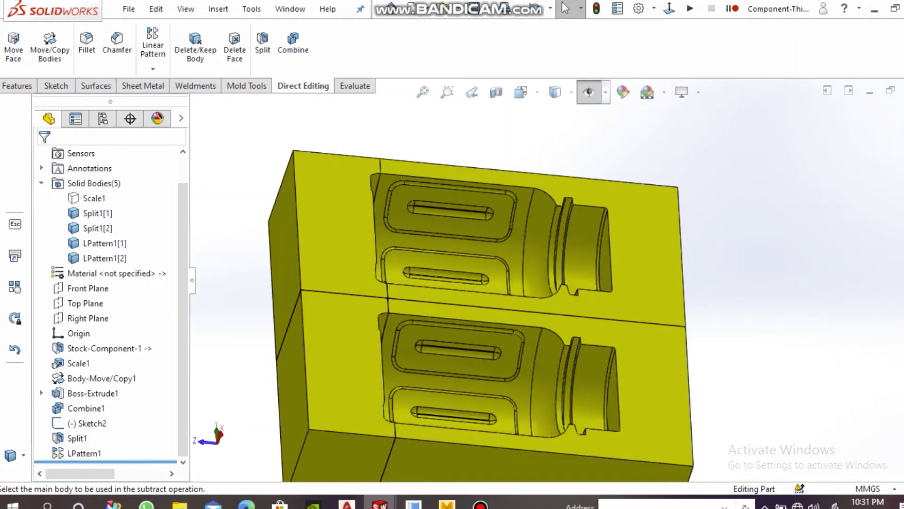
pyautogui.hotkey('ctrl', 'z')
pyautogui.click(56, 86)
# Sketch a centerline on the block's right face from the bottle neck end to the block edge
pyautogui.click(16, 40)
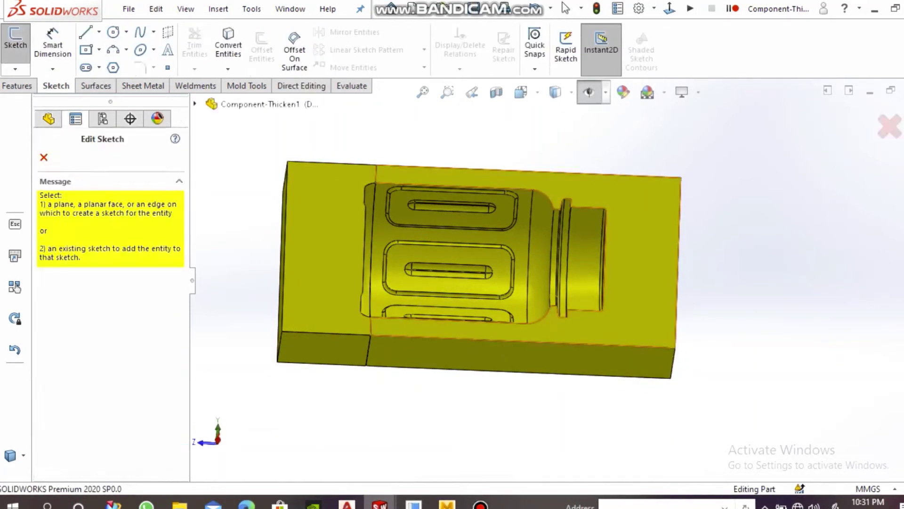
pyautogui.click(640, 259)
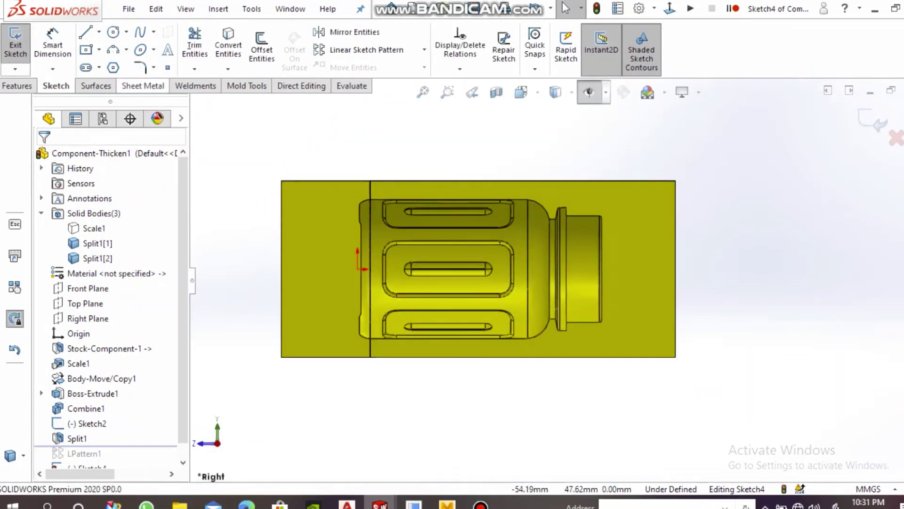
pyautogui.click(99, 33)
pyautogui.click(134, 65)
pyautogui.click(602, 269)
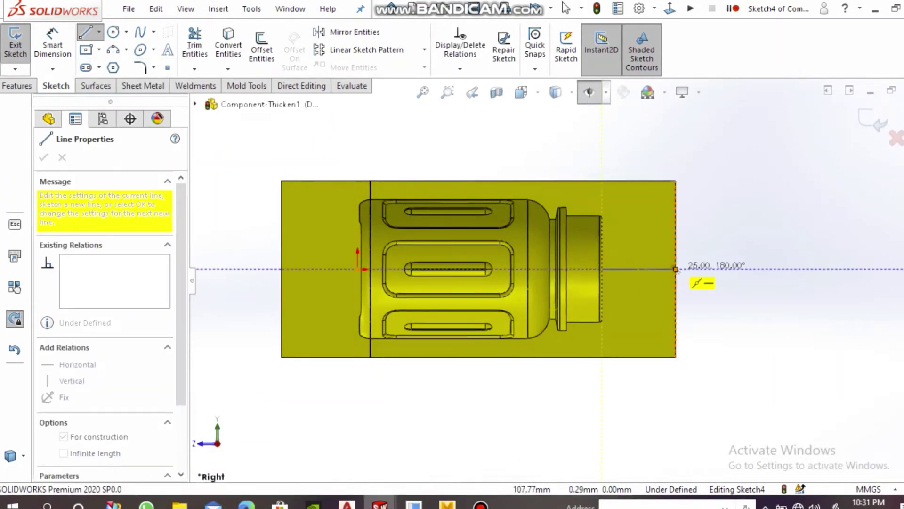
pyautogui.doubleClick(677, 269)
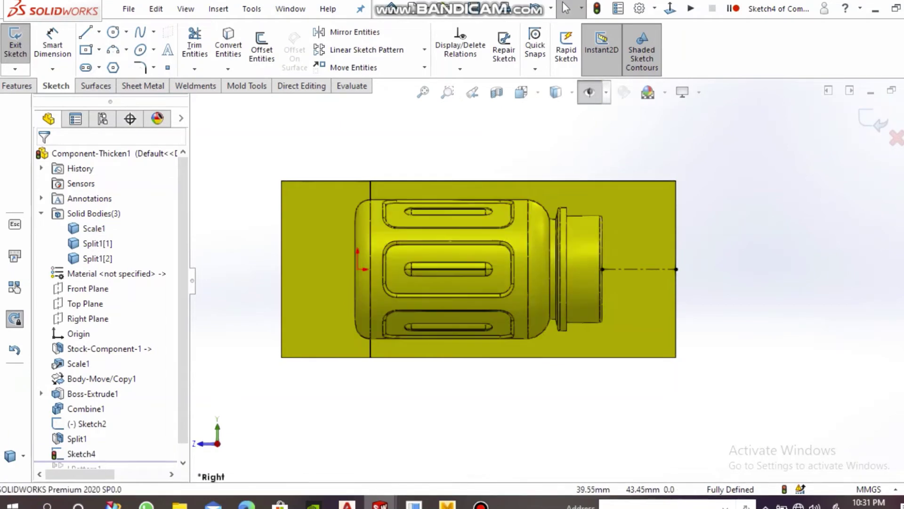
# Switch to Hidden Lines Removed display and change back to the normal line tool
pyautogui.click(606, 93)
pyautogui.click(560, 172)
pyautogui.scroll(1, 607, 238)
pyautogui.click(99, 32)
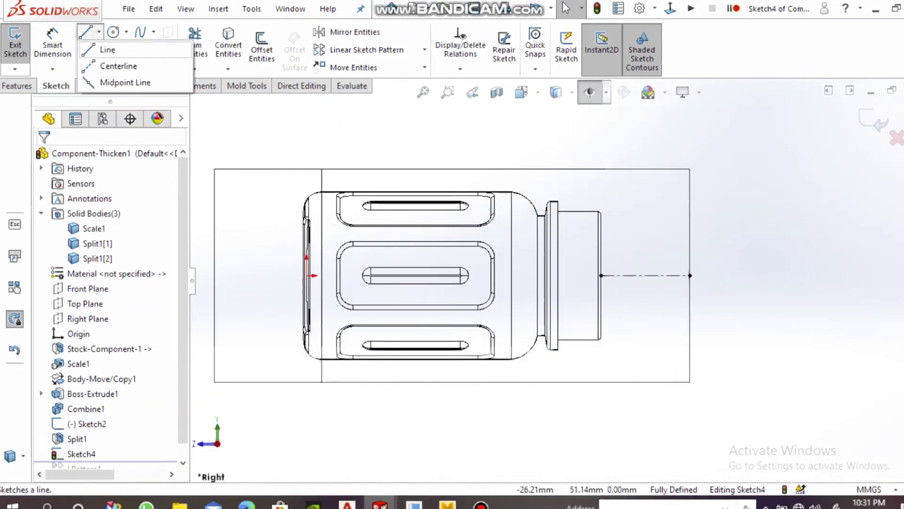
pyautogui.click(107, 49)
pyautogui.scroll(5, 614, 209)
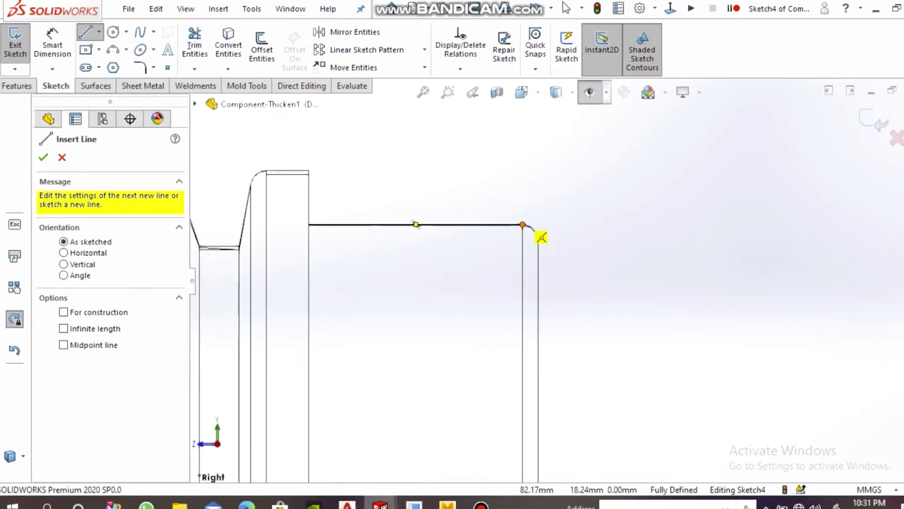
pyautogui.scroll(-3, 545, 250)
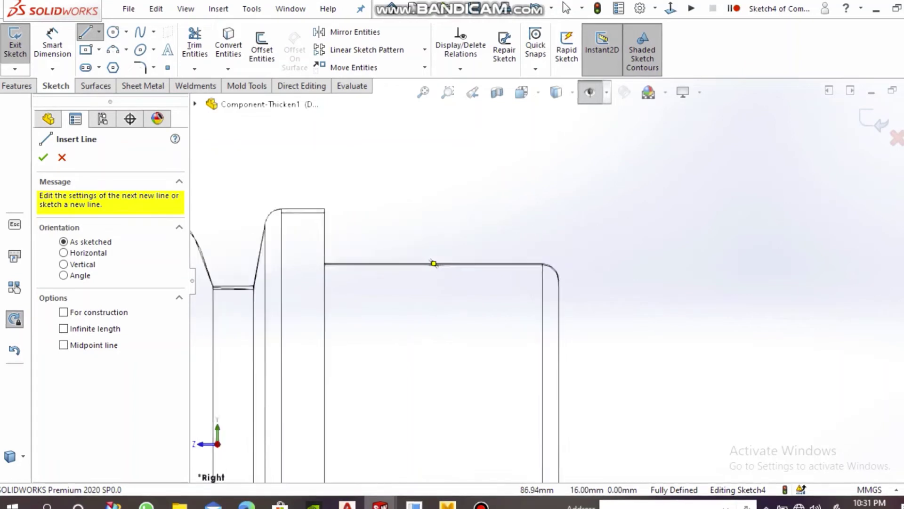
pyautogui.scroll(-4, 560, 295)
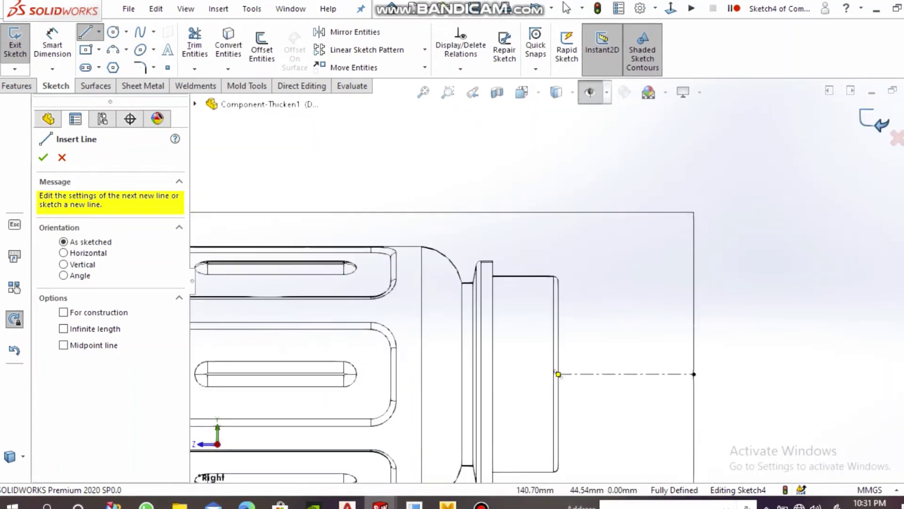
# Exit Sketch4, restore Shaded with Edges display, and roll forward past LPattern1
pyautogui.click(871, 121)
pyautogui.scroll(-2, 480, 311)
pyautogui.click(557, 92)
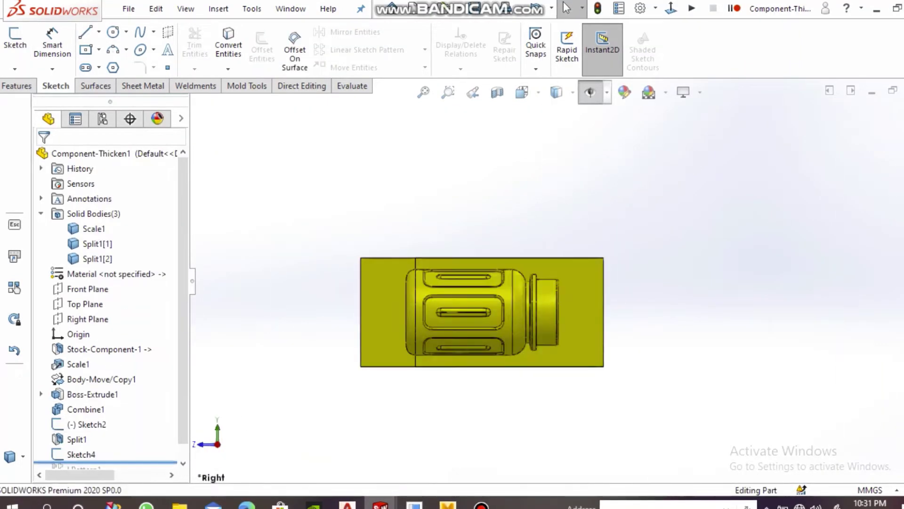
pyautogui.click(556, 113)
pyautogui.click(301, 86)
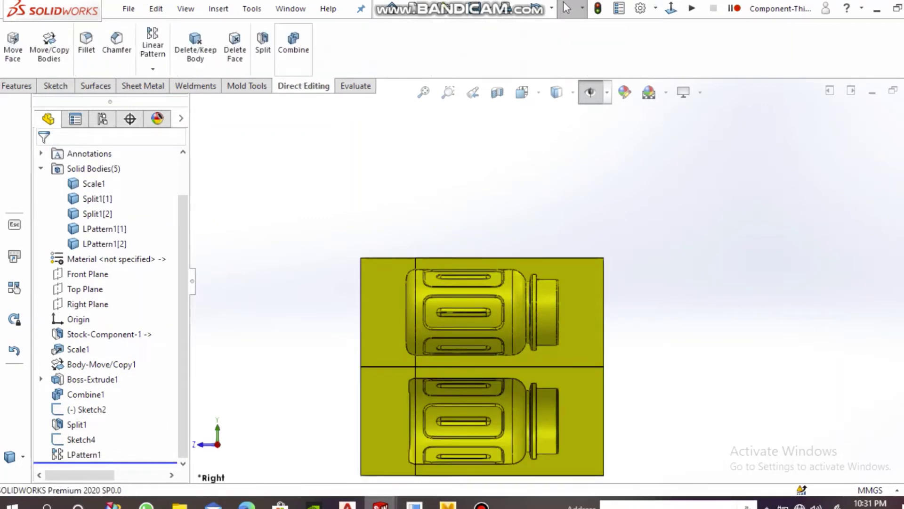
# Combine (Add) Split1[2] with LPattern1[1] into Combine2
pyautogui.click(293, 47)
pyautogui.scroll(-2, 564, 282)
pyautogui.click(518, 377)
pyautogui.click(495, 302)
pyautogui.click(63, 196)
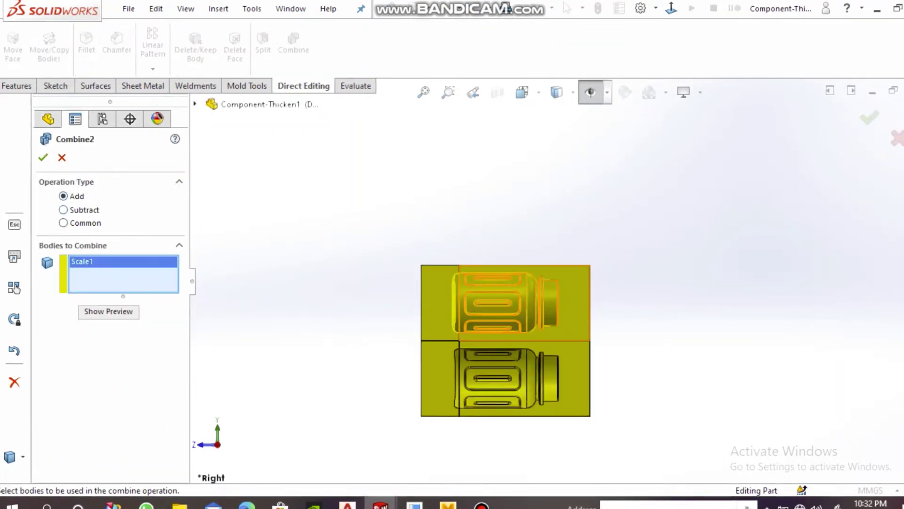
pyautogui.click(518, 377)
pyautogui.press('Return')
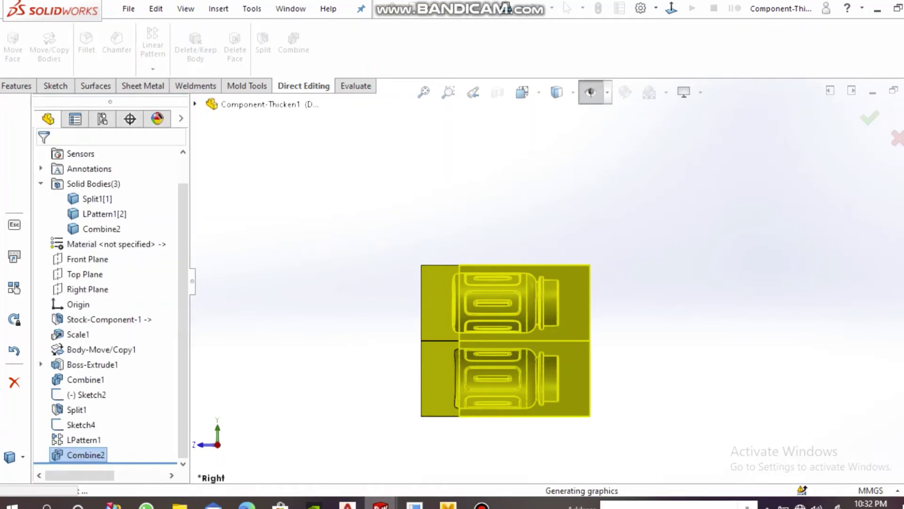
# Edit Combine2 to remove Scale1 from its body list
pyautogui.rightClick(85, 455)
pyautogui.press('Escape')
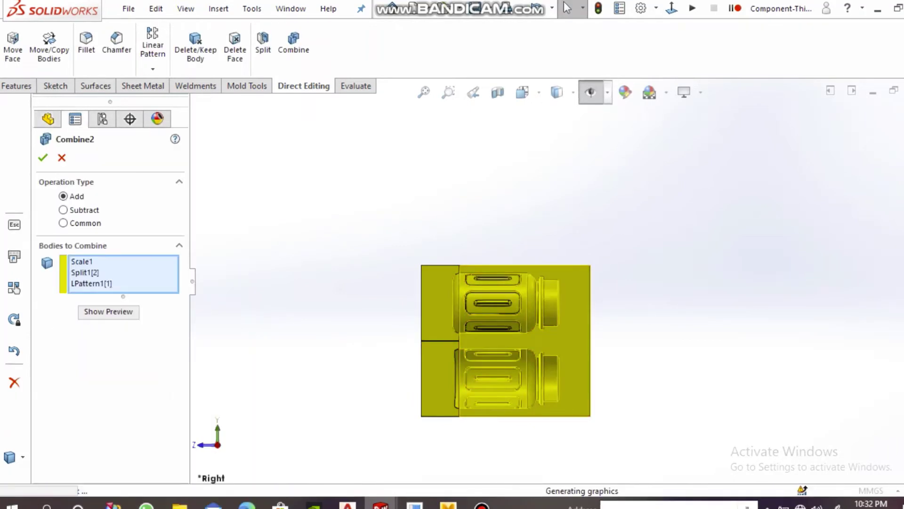
pyautogui.click(81, 261)
pyautogui.rightClick(91, 282)
pyautogui.click(124, 288)
pyautogui.press('Return')
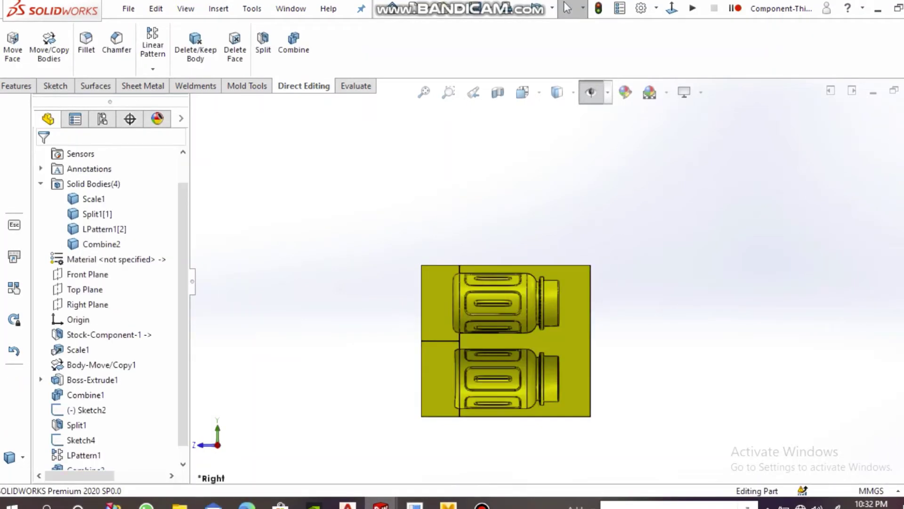
# Hide the Scale1 body and combine Split1[1] with LPattern1[2] into Combine3
pyautogui.hotkey('ctrl', '7')
pyautogui.moveTo(518, 339); pyautogui.dragTo(487, 294, button='middle')
pyautogui.rightClick(487, 294)
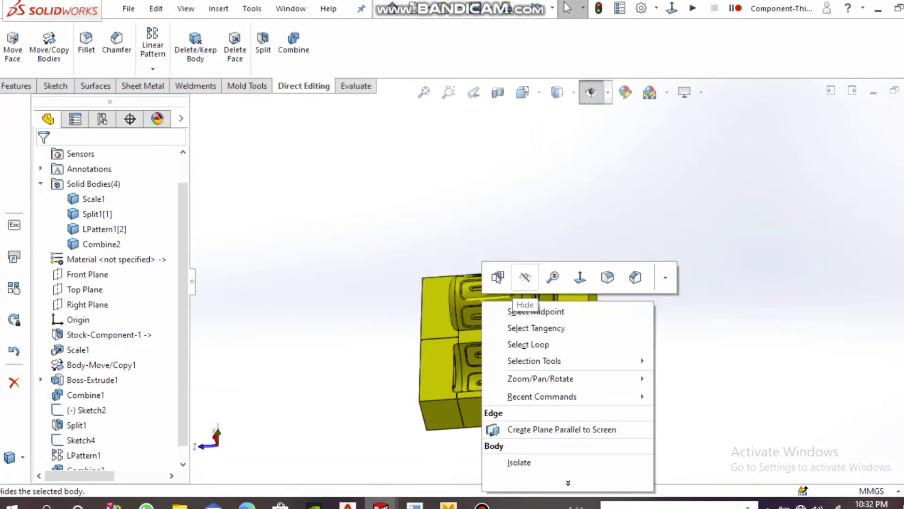
pyautogui.click(526, 277)
pyautogui.click(440, 306)
pyautogui.click(441, 376)
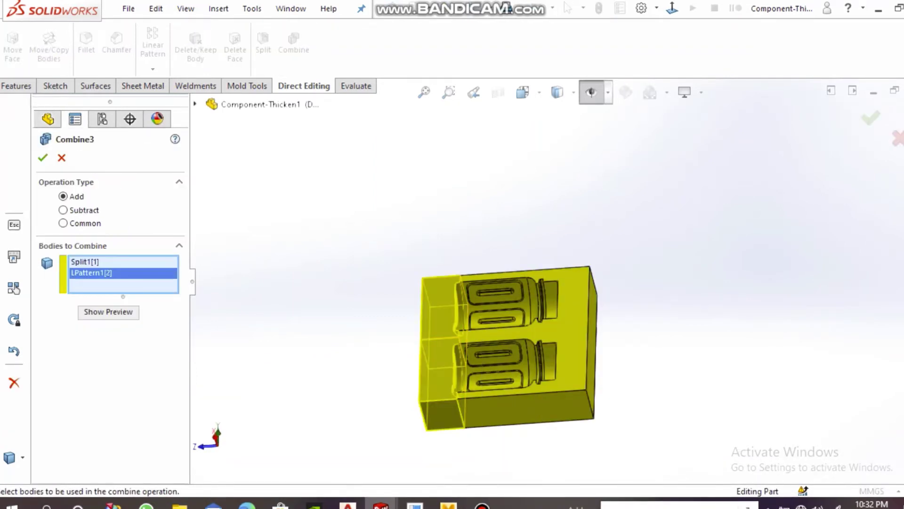
pyautogui.click(43, 157)
# Mirror Combine2 and Combine3 across the block's left face
pyautogui.rightClick(496, 212)
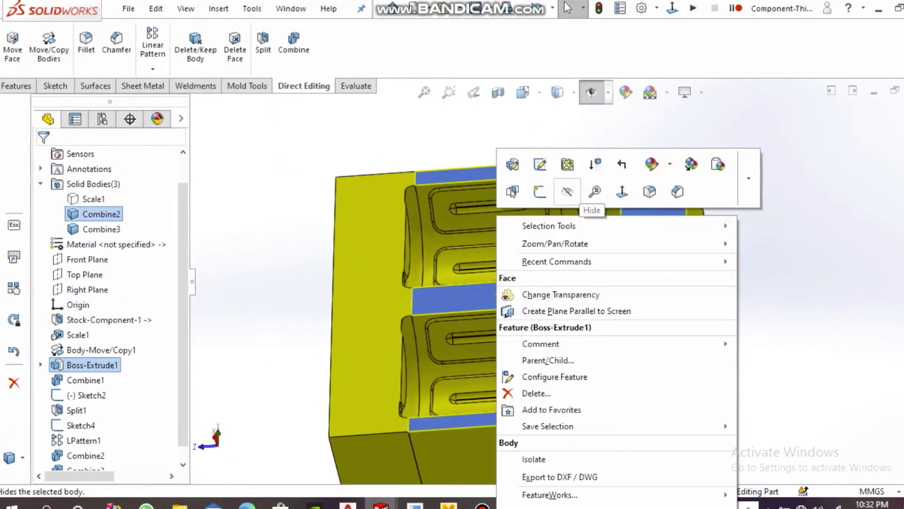
pyautogui.click(529, 161)
pyautogui.hotkey('ctrl', 'z')
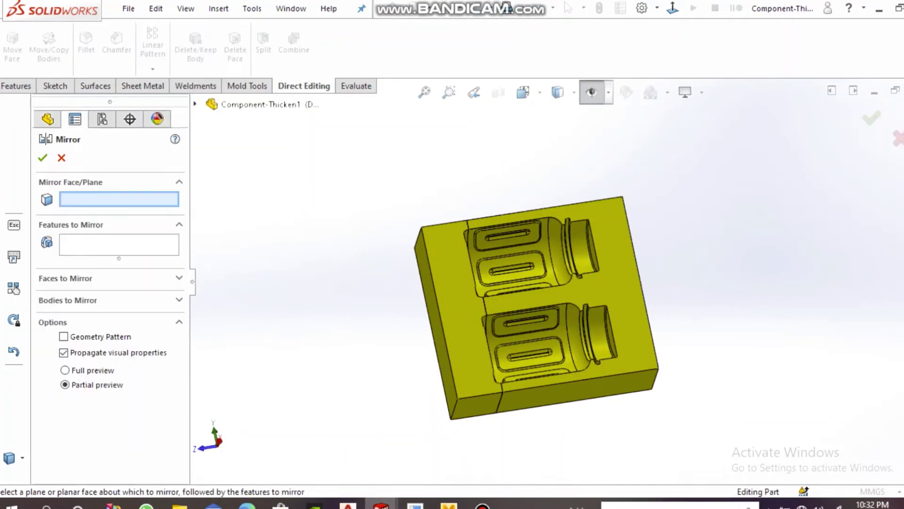
pyautogui.click(446, 229)
pyautogui.click(68, 300)
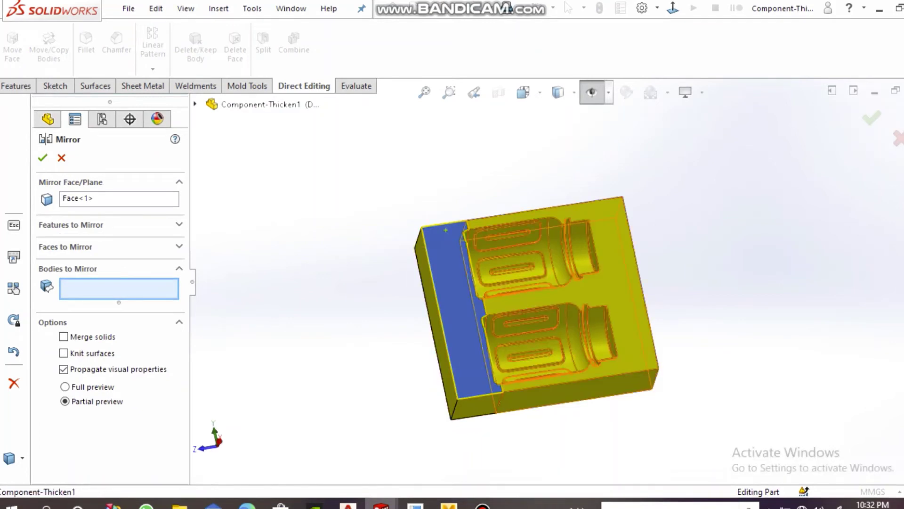
pyautogui.click(541, 264)
pyautogui.press('Return')
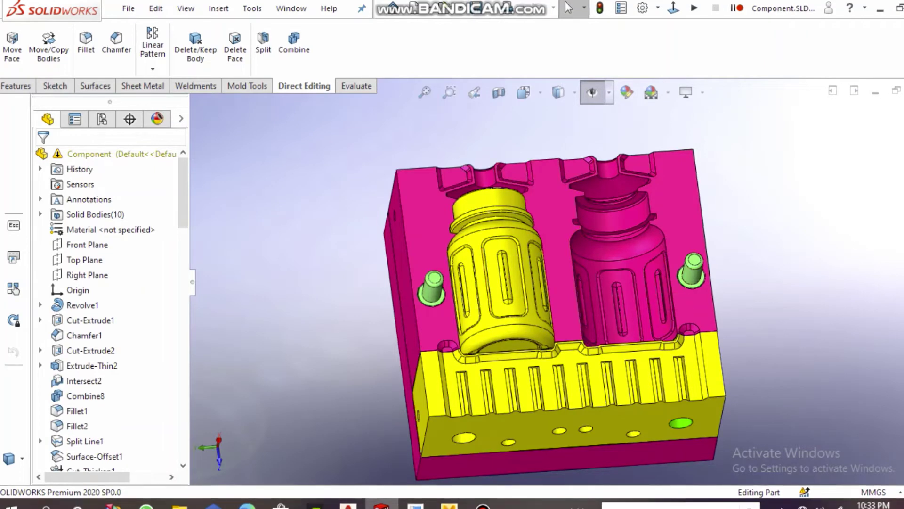
# Show the hidden solid bodies again in the Solid Bodies folder
pyautogui.click(41, 214)
pyautogui.click(100, 290)
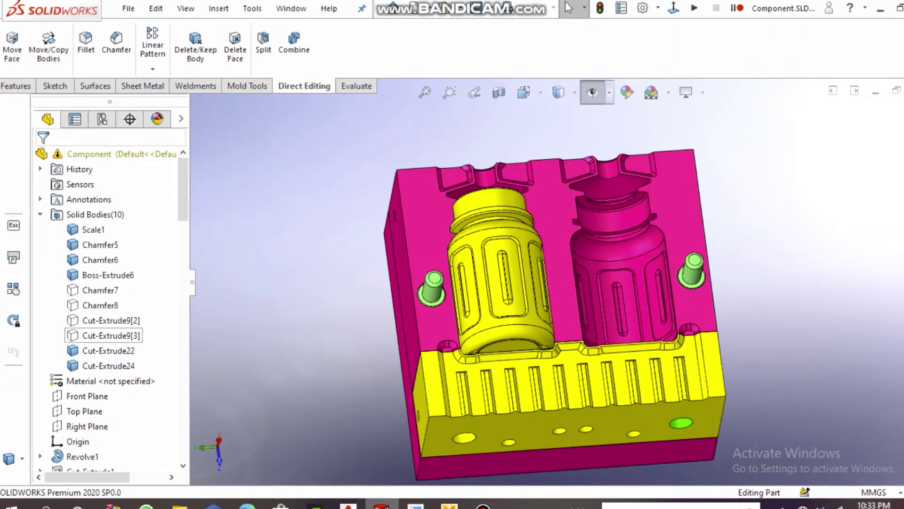
pyautogui.moveTo(120, 336); pyautogui.dragTo(119, 296, button='right')
pyautogui.click(125, 278)
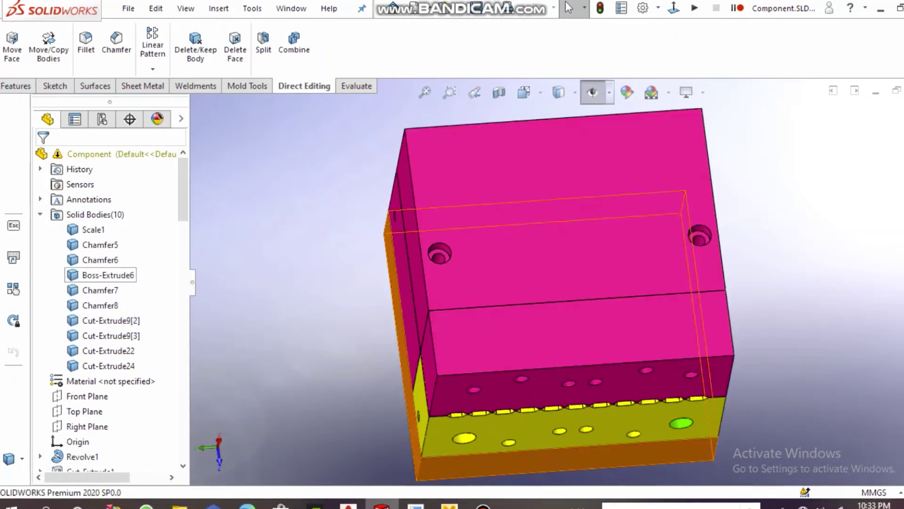
pyautogui.click(100, 290)
# Mirror the Boss-Extrude6 block body across the selected block face, creating Mirror3
pyautogui.moveTo(556, 292); pyautogui.dragTo(507, 282, button='middle')
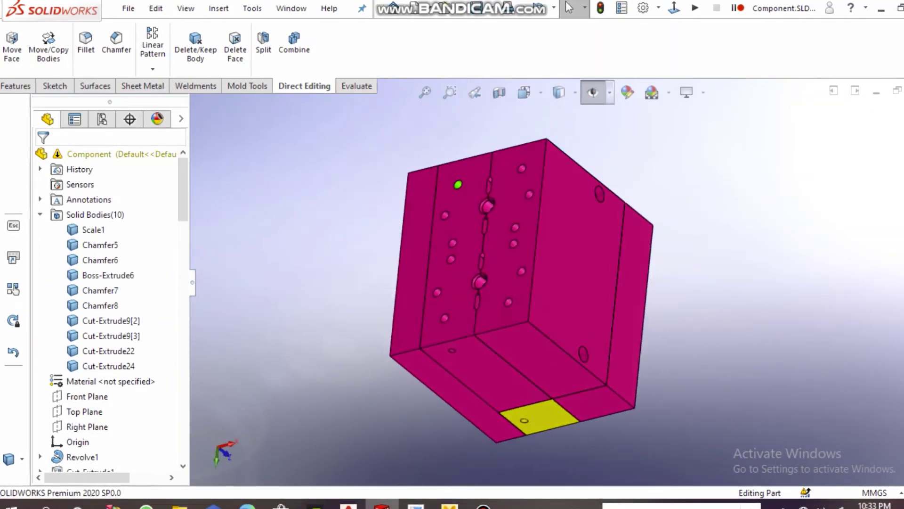
pyautogui.click(505, 278)
pyautogui.press('Tab')
pyautogui.click(153, 69)
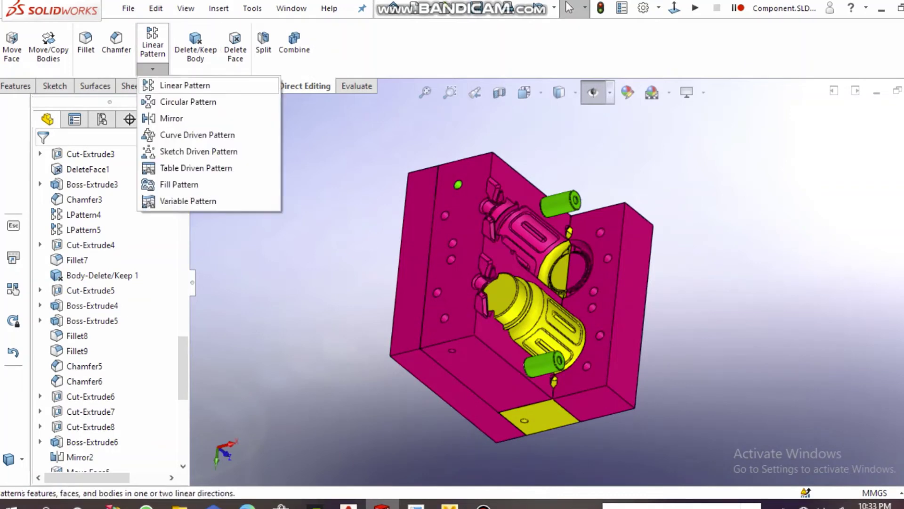
pyautogui.click(171, 118)
pyautogui.click(524, 193)
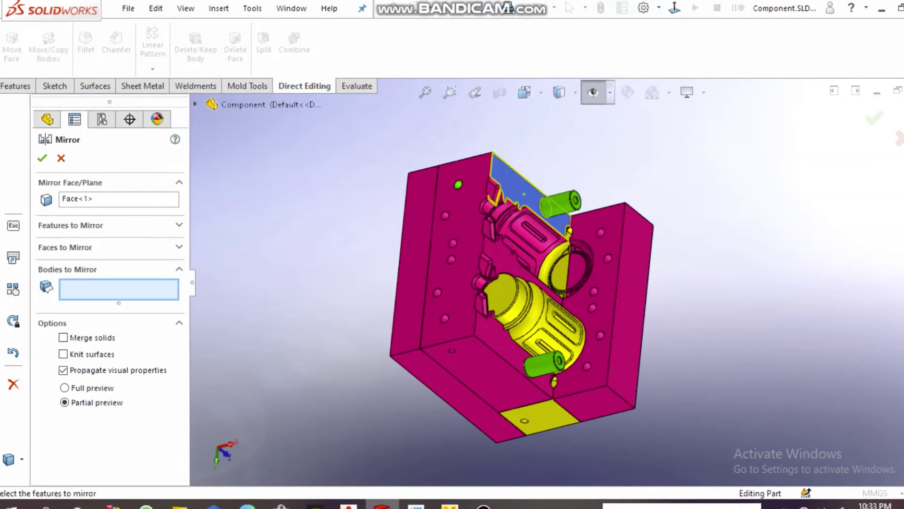
pyautogui.press('Return')
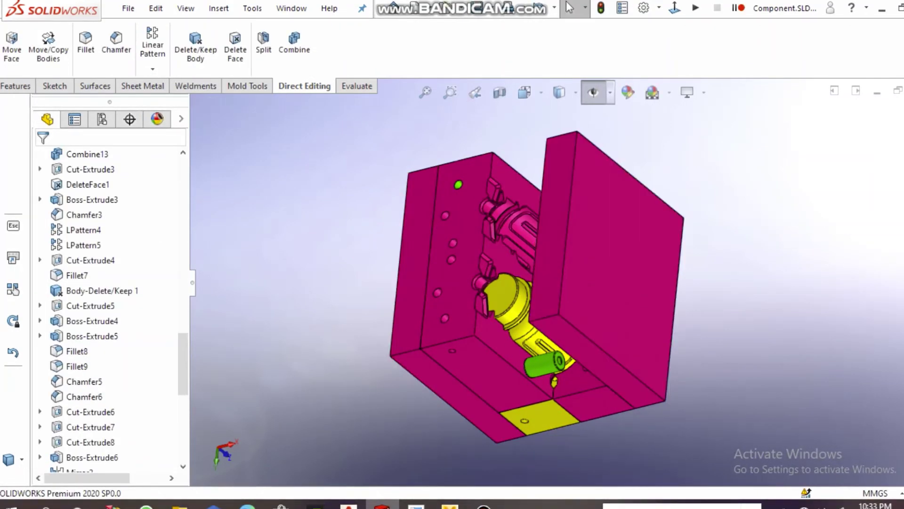
# Show the hidden Cut-Extrude9[3] mold half and orbit to check the back side
pyautogui.scroll(5, 108, 306)
pyautogui.scroll(5, 109, 306)
pyautogui.scroll(-5, 108, 306)
pyautogui.click(111, 260)
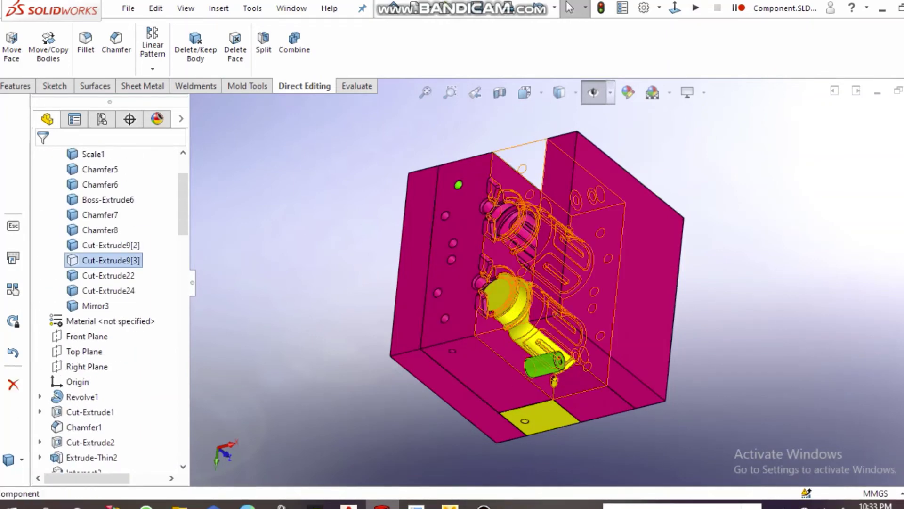
pyautogui.click(123, 208)
pyautogui.moveTo(518, 235); pyautogui.dragTo(560, 231, button='middle')
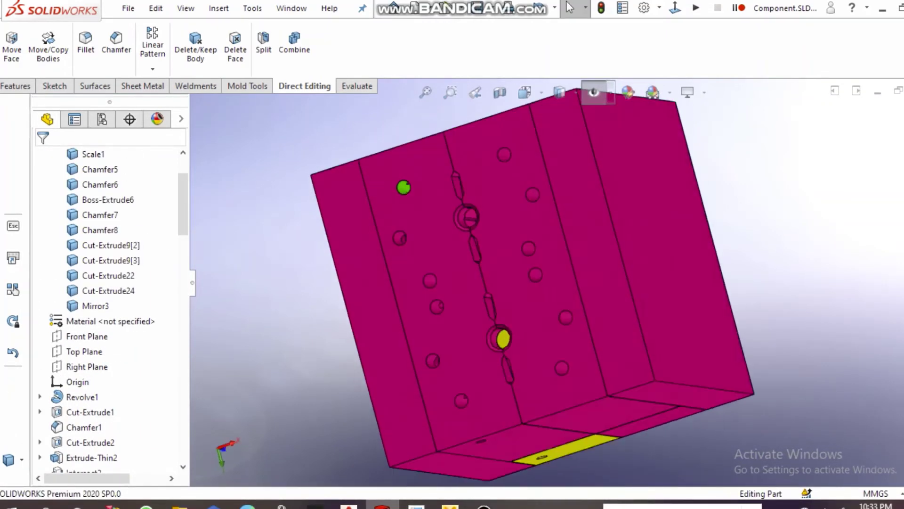
pyautogui.click(560, 230)
pyautogui.press('Escape')
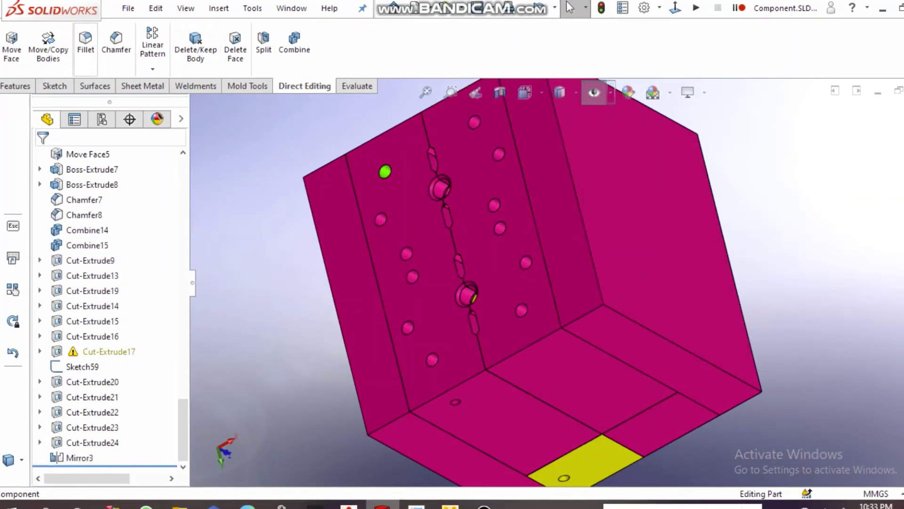
pyautogui.click(48, 45)
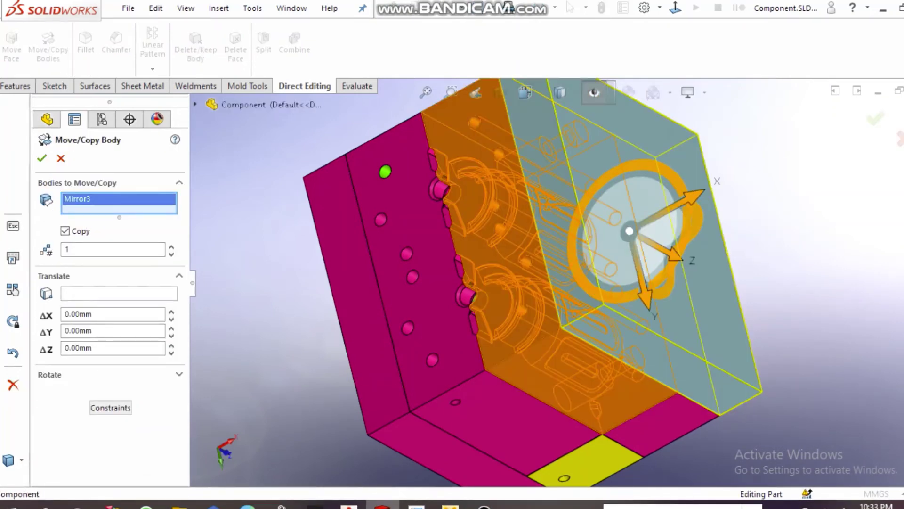
# Move Cut-Extrude9[3] and Cut-Extrude9[2] 150 mm along X away from the other half
pyautogui.click(495, 282)
pyautogui.moveTo(495, 282)
pyautogui.mouseDown(button='middle')
pyautogui.moveTo(471, 292)
pyautogui.moveTo(565, 235)
pyautogui.mouseUp(button='middle')
pyautogui.click(542, 306)
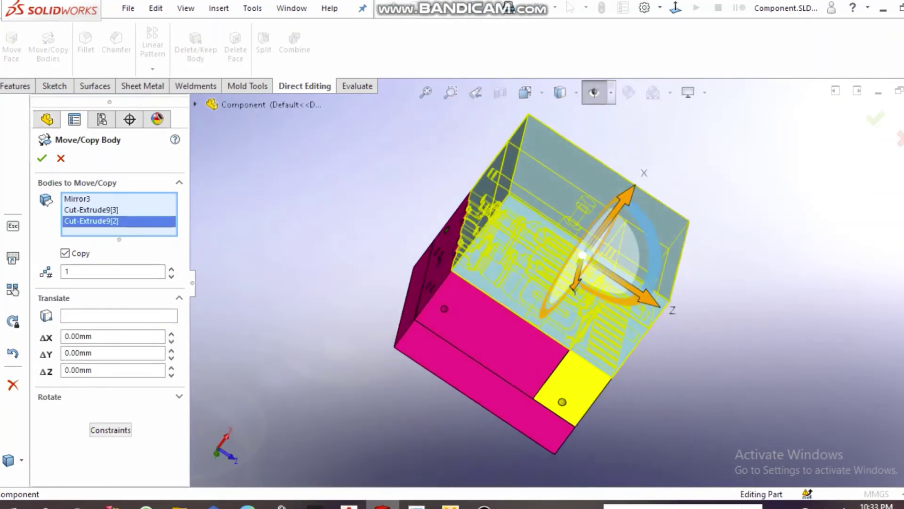
pyautogui.moveTo(612, 226); pyautogui.dragTo(641, 201)
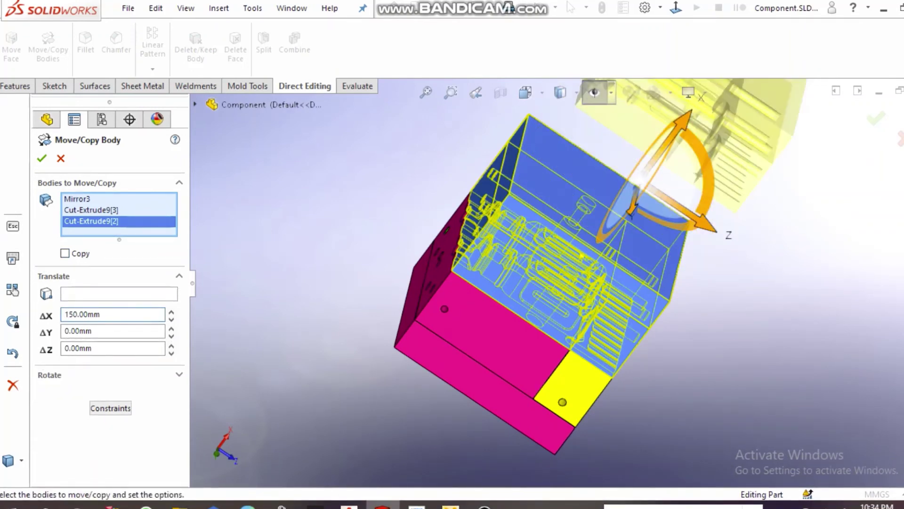
pyautogui.press('Return')
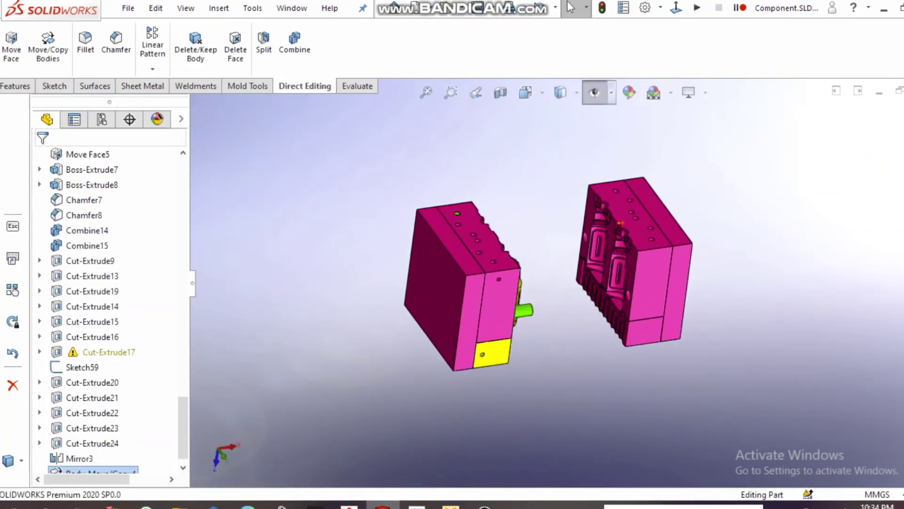
# Linear-pattern the yellow bottle body Scale1 60 mm along the block edge, 2 instances, direction flipped
pyautogui.click(152, 69)
pyautogui.click(185, 85)
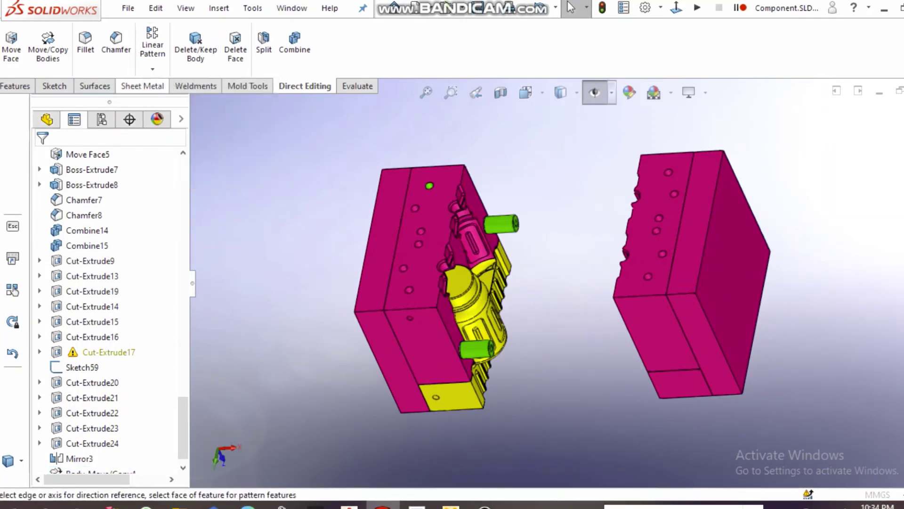
pyautogui.click(399, 233)
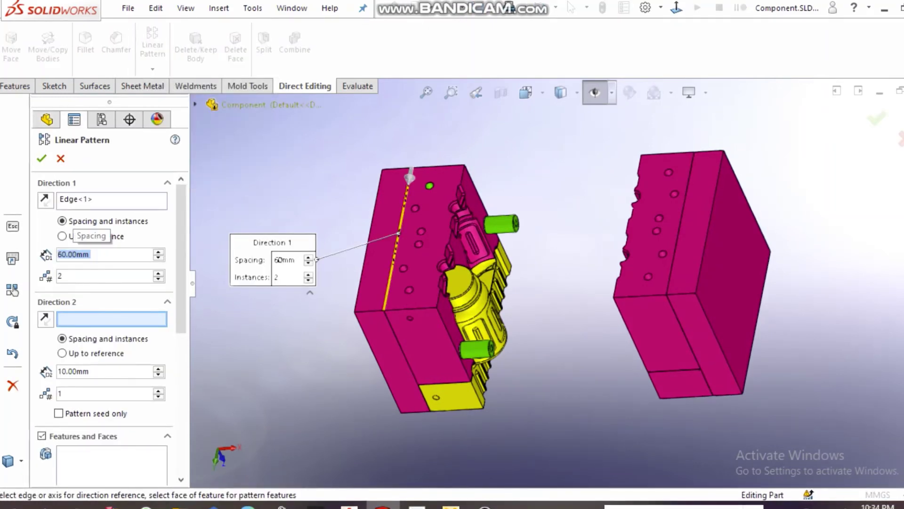
pyautogui.scroll(-3, 103, 283)
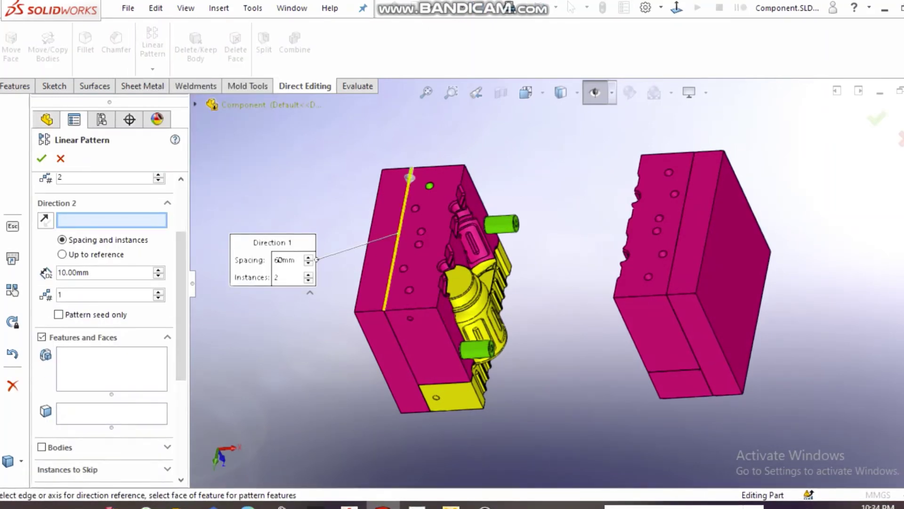
pyautogui.click(41, 447)
pyautogui.click(460, 300)
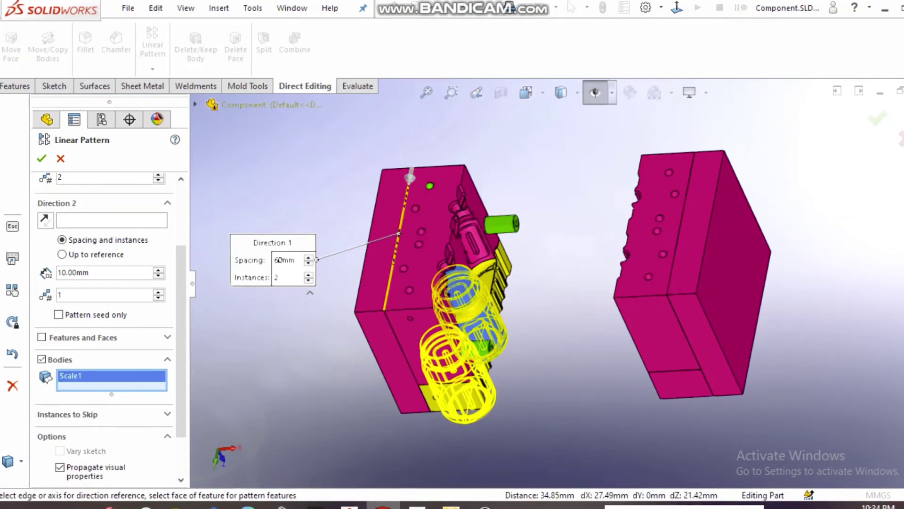
pyautogui.scroll(3, 104, 282)
pyautogui.click(45, 200)
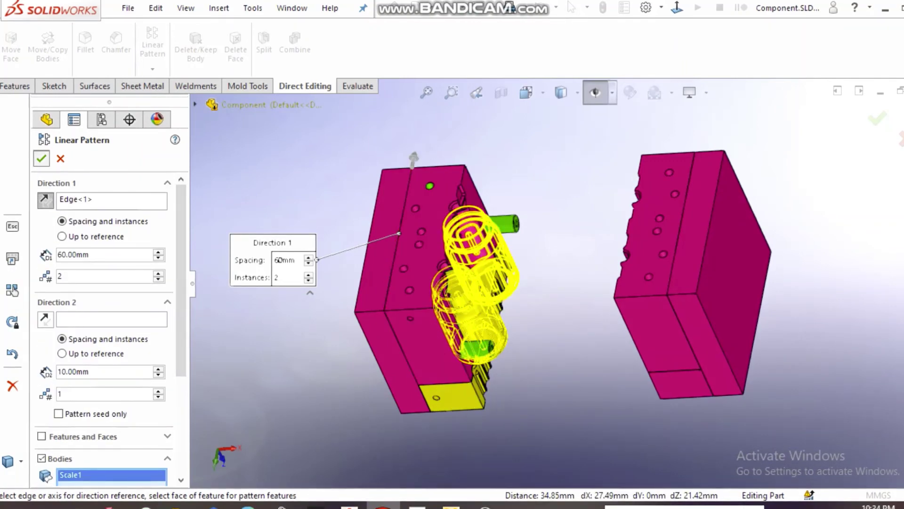
pyautogui.press('Return')
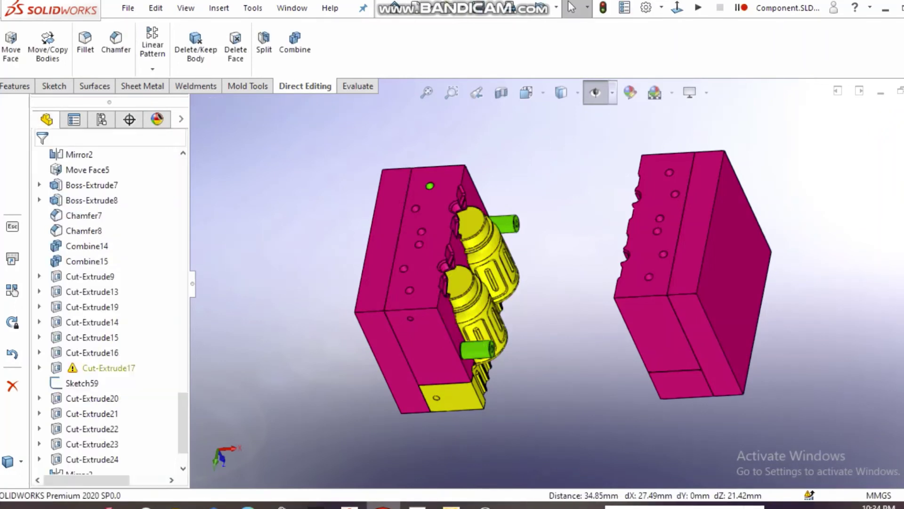
# Move the two yellow bottle bodies, LPattern6 and Scale1, ΔX 60 mm between the mold halves
pyautogui.click(48, 47)
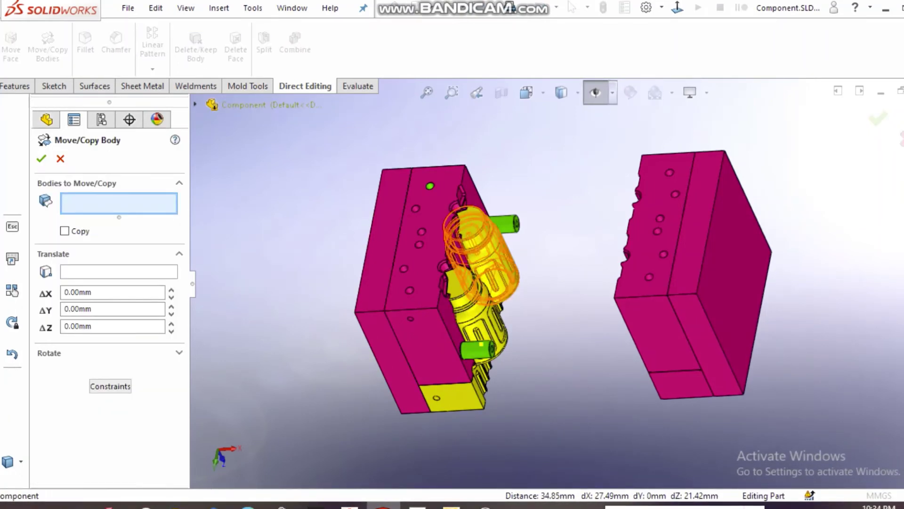
pyautogui.click(480, 249)
pyautogui.click(471, 330)
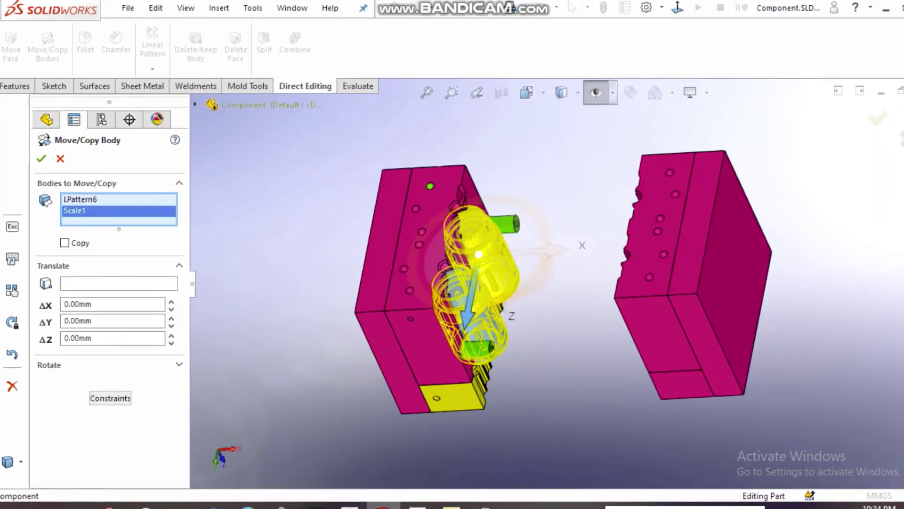
pyautogui.press('Escape')
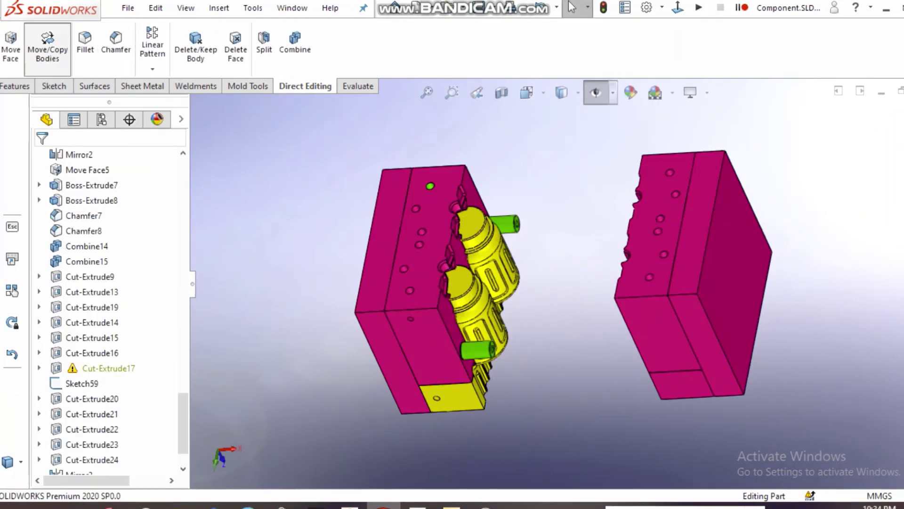
pyautogui.click(47, 50)
pyautogui.click(481, 250)
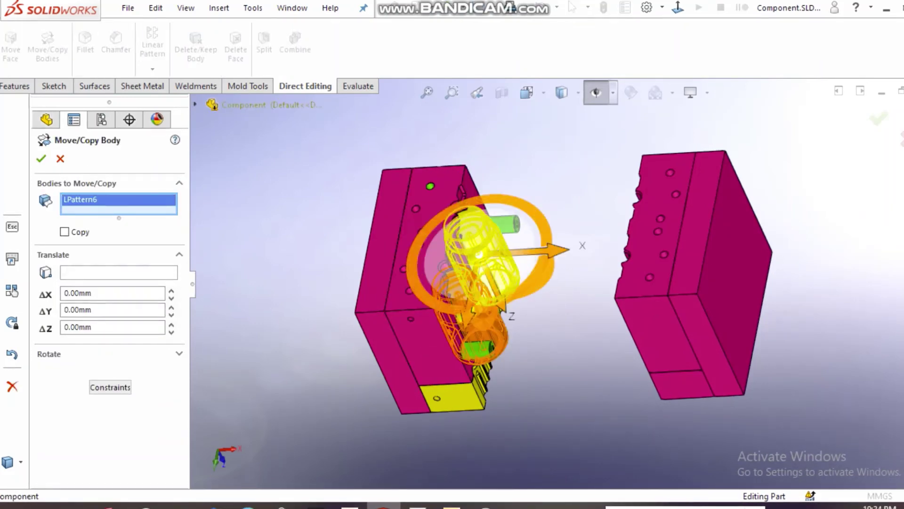
pyautogui.click(476, 329)
pyautogui.moveTo(523, 283); pyautogui.dragTo(629, 275)
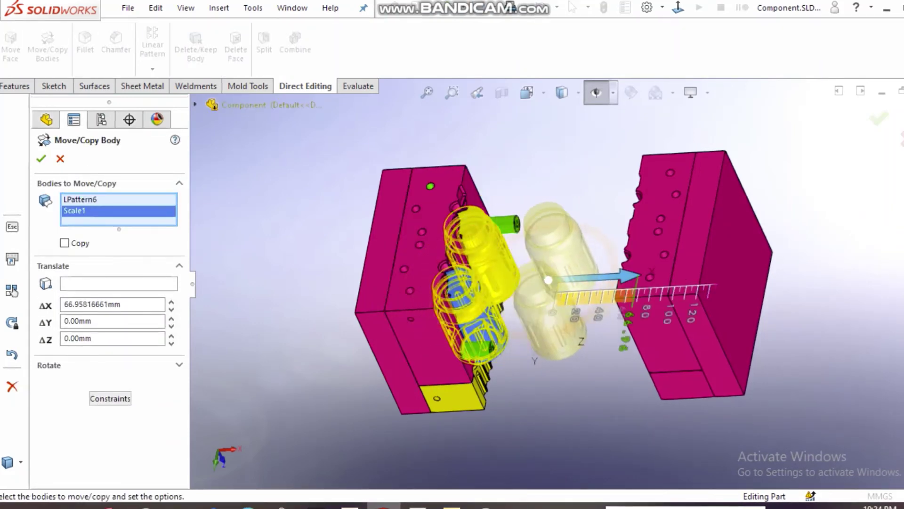
pyautogui.write('60')
pyautogui.press('Return')
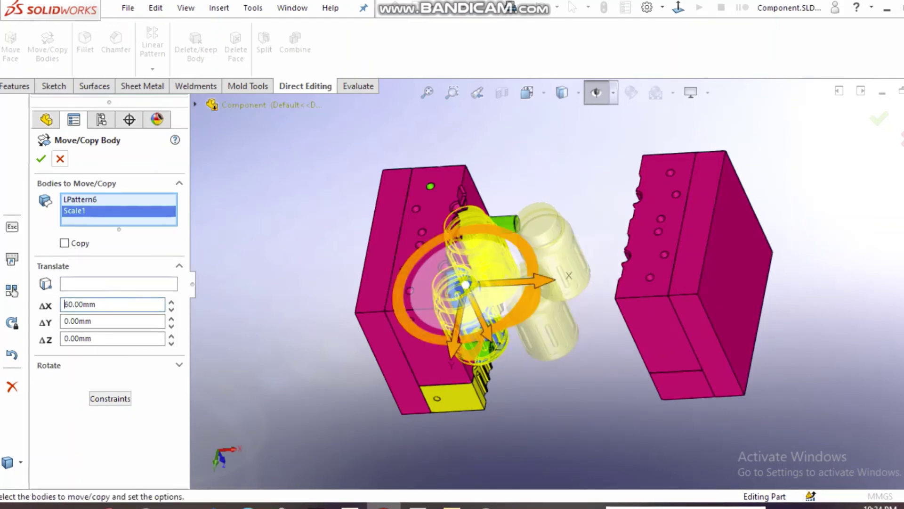
pyautogui.press('Return')
pyautogui.moveTo(569, 275)
pyautogui.mouseDown(button='middle')
pyautogui.moveTo(518, 212)
pyautogui.moveTo(542, 283)
pyautogui.moveTo(565, 259)
pyautogui.mouseUp(button='middle')
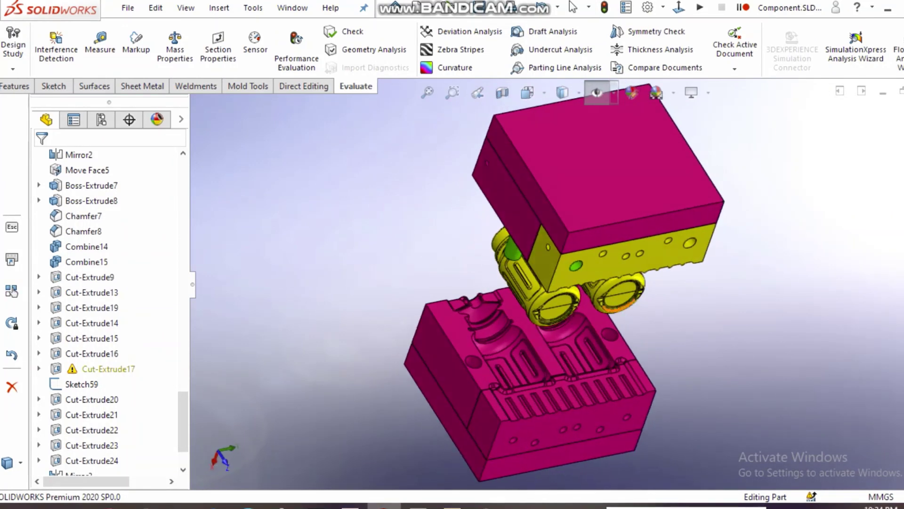
pyautogui.scroll(-3, 541, 283)
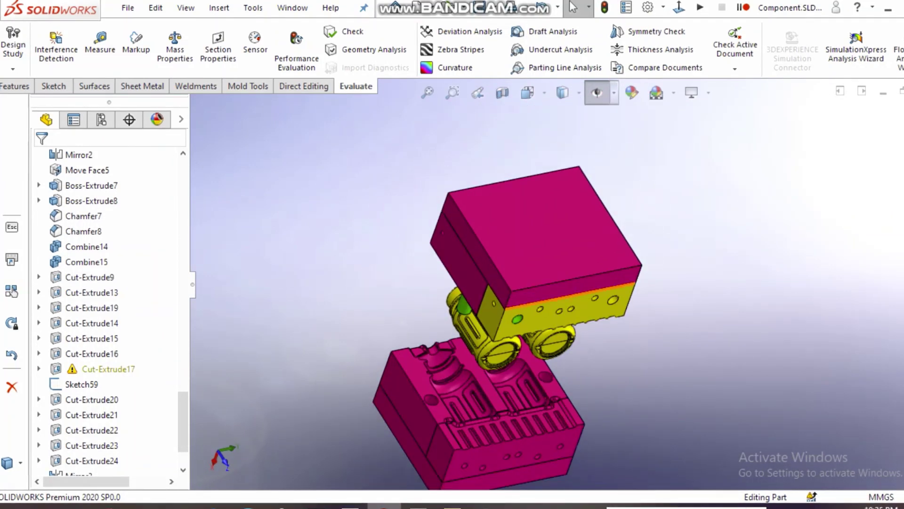
pyautogui.click(561, 193)
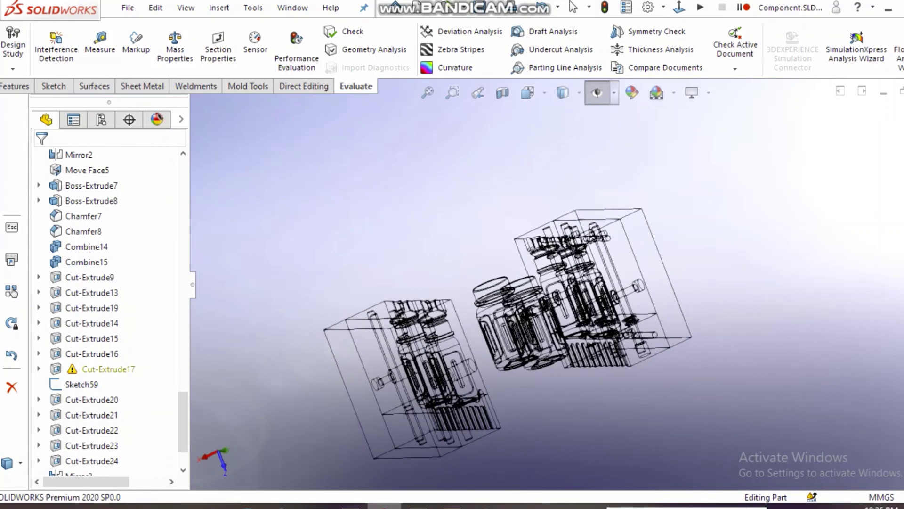
pyautogui.click(562, 113)
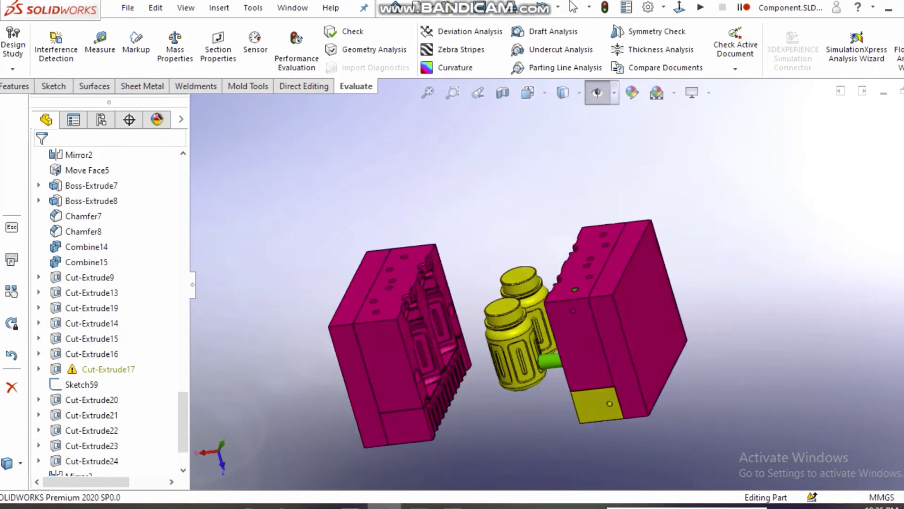